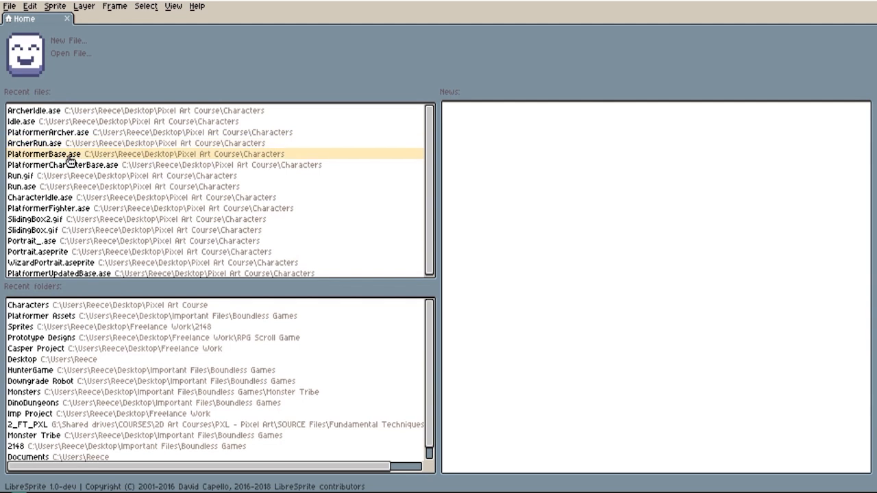
Open the recent file Run.ase and remove frame 2 from the animation.
{"action": "left_click", "coordinate": [31, 188]}
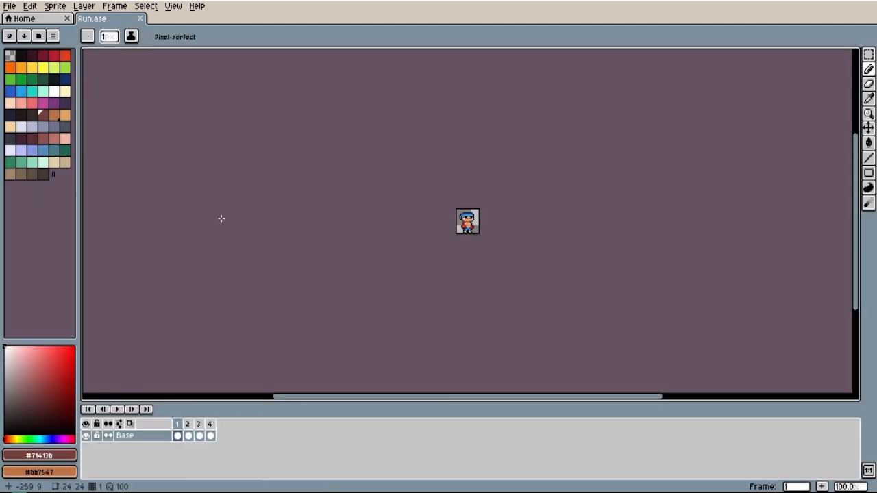
{"action": "scroll", "coordinate": [469, 221], "scroll_direction": "up", "scroll_amount": 7}
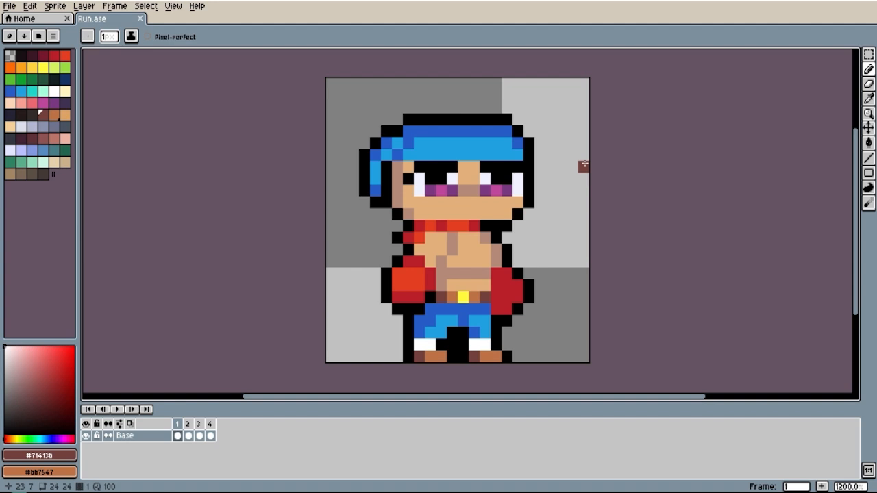
{"action": "left_click", "coordinate": [191, 425]}
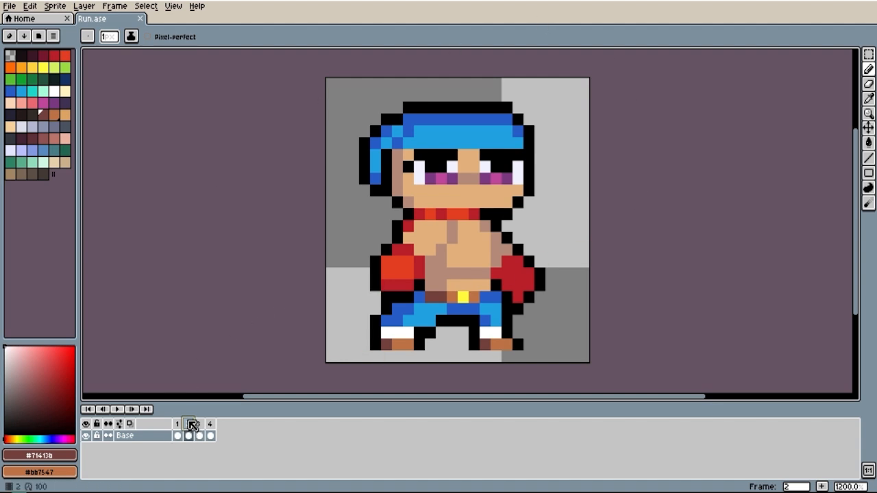
{"action": "right_click", "coordinate": [192, 427]}
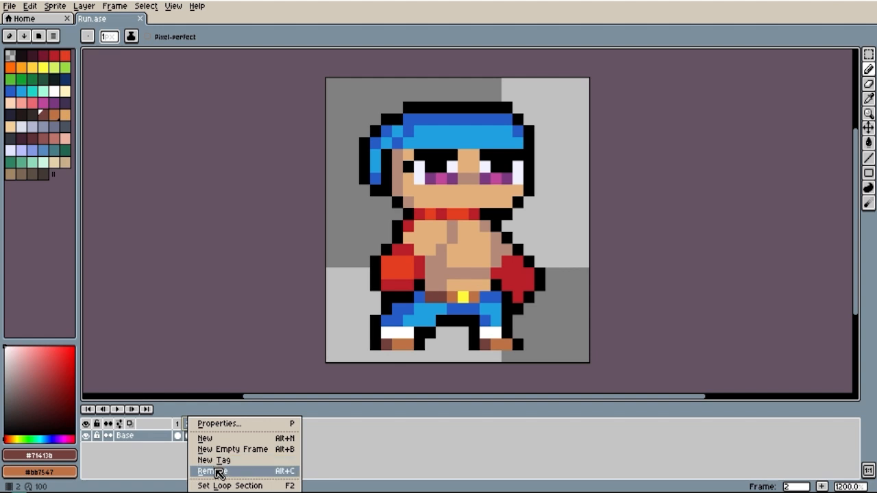
{"action": "left_click", "coordinate": [217, 471]}
Move the standing-pose frame from position 2 to the end of the animation, and review the new order of the three frames.
{"action": "left_click", "coordinate": [181, 426]}
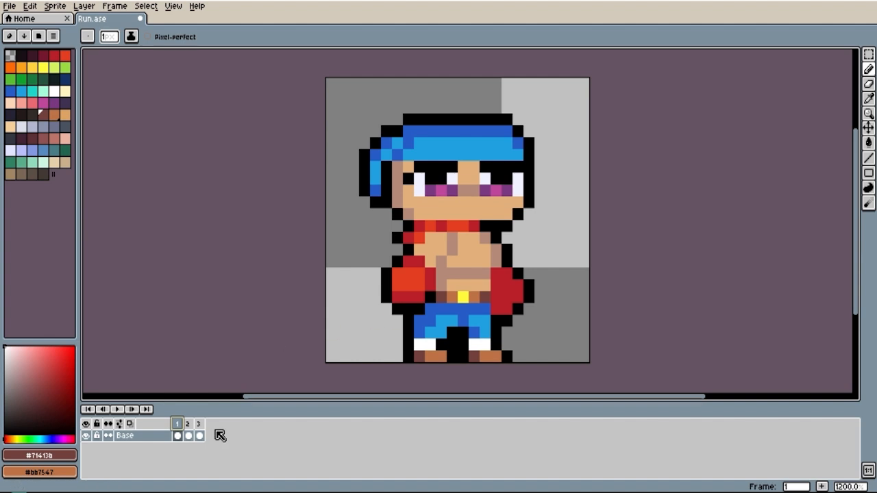
{"action": "left_click", "coordinate": [193, 425]}
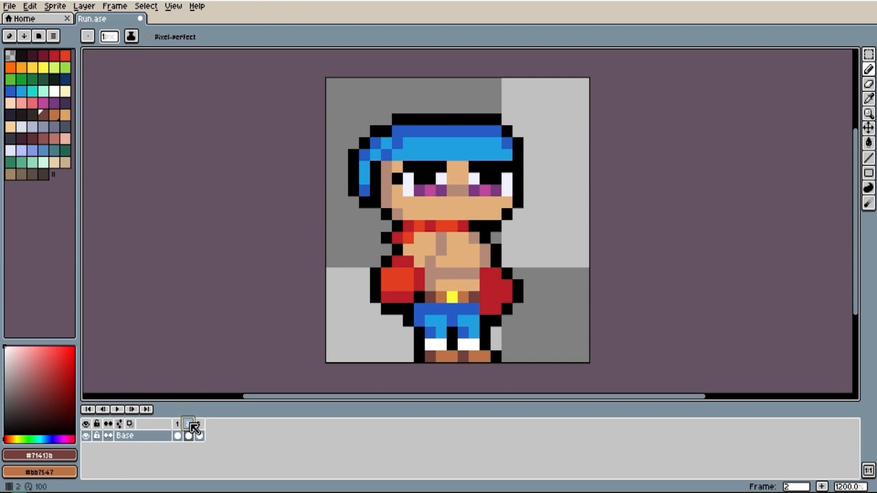
{"action": "left_click_drag", "start_coordinate": [194, 427], "coordinate": [210, 434]}
{"action": "left_click", "coordinate": [190, 425]}
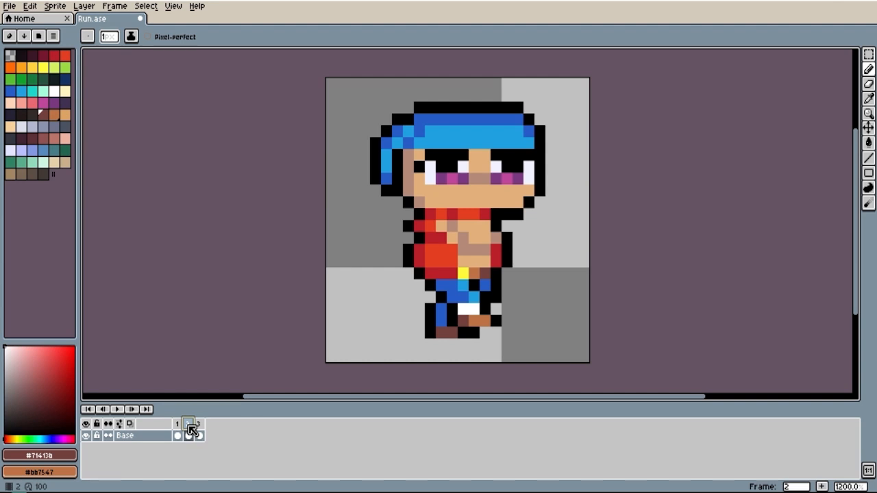
{"action": "left_click", "coordinate": [178, 424]}
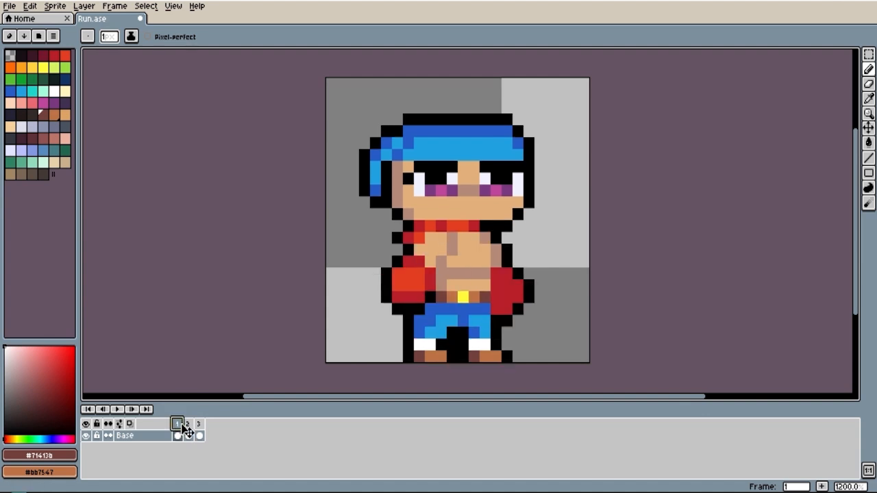
{"action": "left_click", "coordinate": [194, 428]}
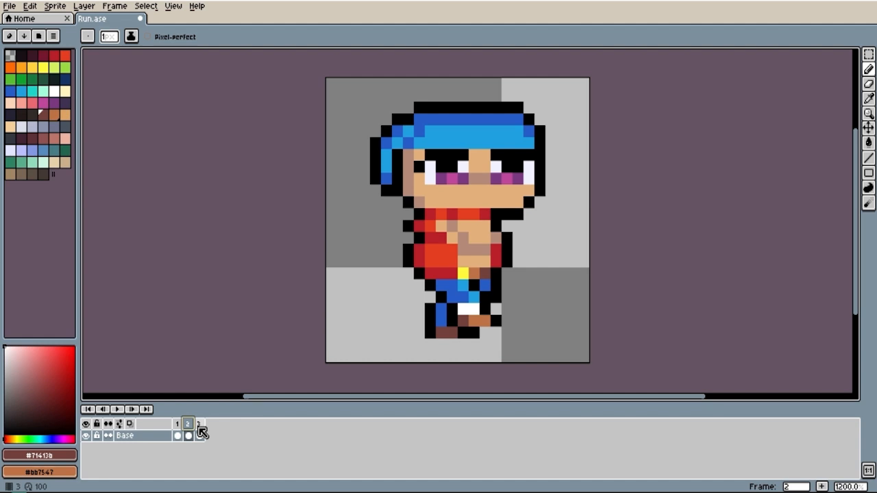
{"action": "left_click", "coordinate": [199, 427]}
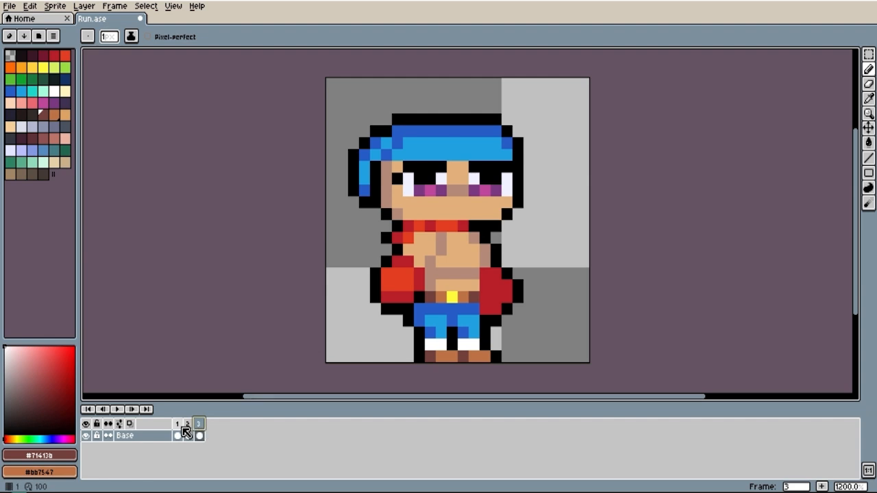
{"action": "left_click", "coordinate": [179, 424]}
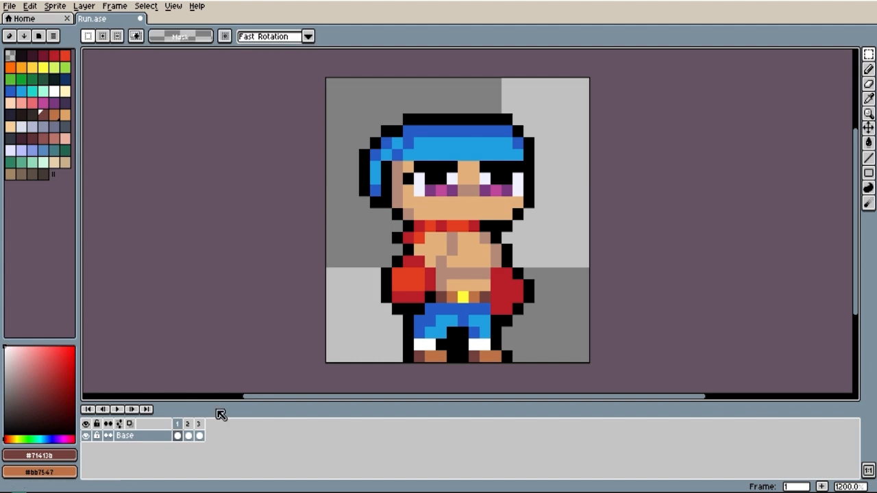
Select the head and neck area in frame 2, including the few shoulder pixels just below the scarf.
{"action": "left_click", "coordinate": [190, 425]}
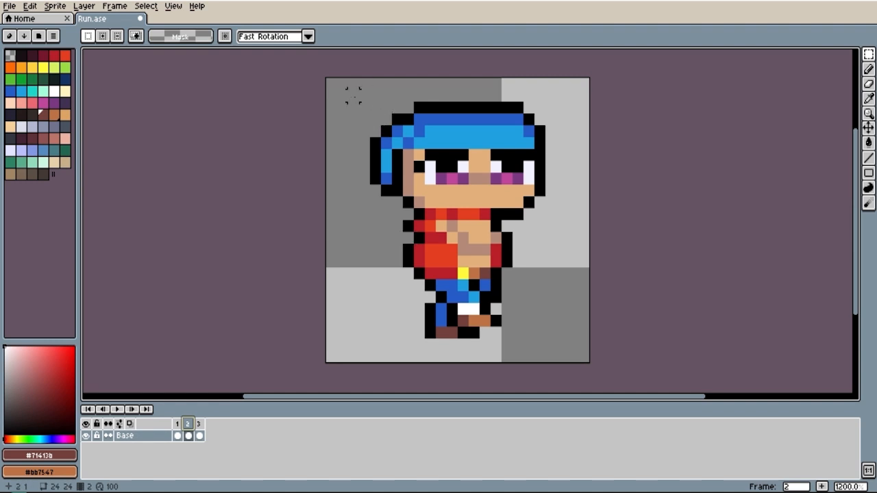
{"action": "left_click_drag", "start_coordinate": [352, 84], "coordinate": [597, 213]}
{"action": "key", "text": "Down"}
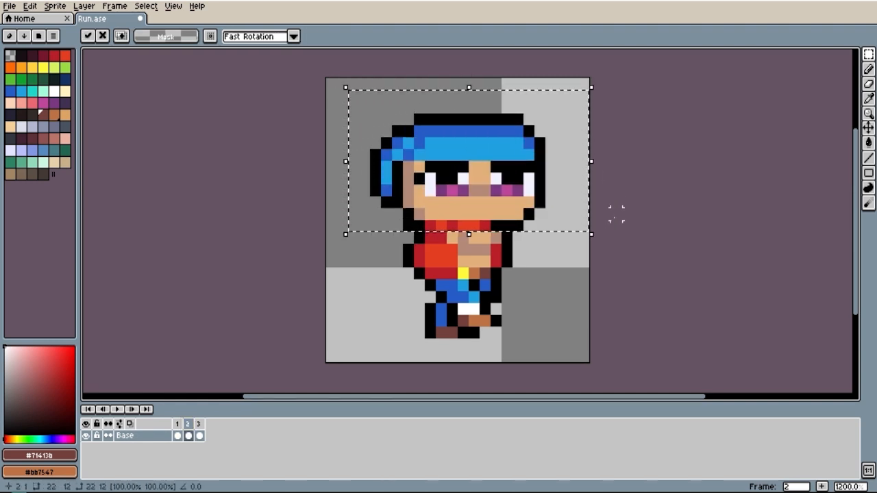
{"action": "key", "text": "Up"}
{"action": "key", "text": "Down"}
{"action": "key", "text": "Up"}
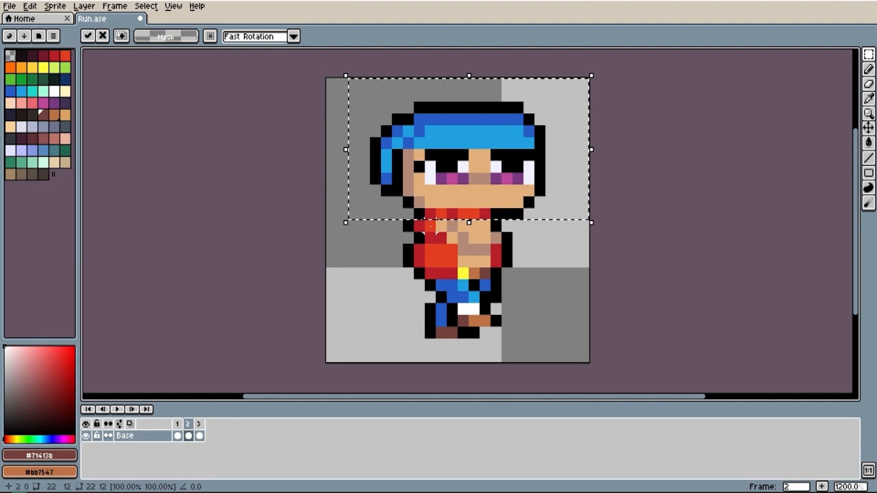
{"action": "key", "text": "Return"}
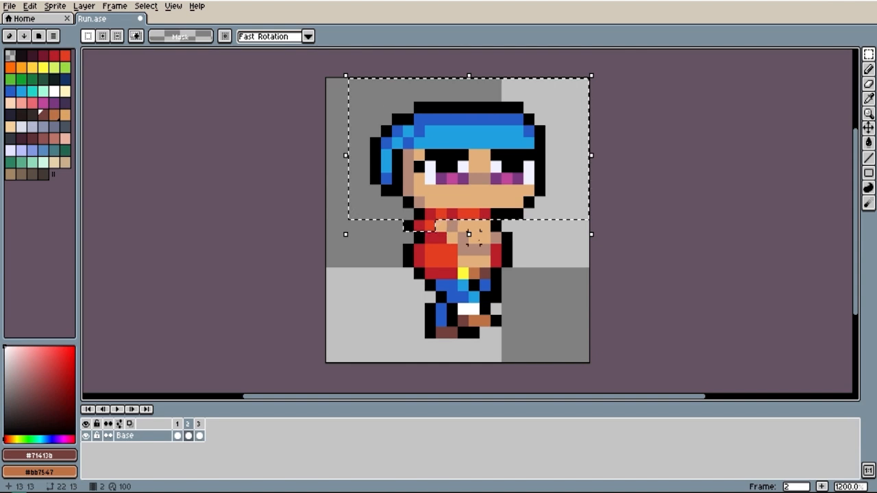
Shift the selected head 1 pixel down and 1 pixel forward in frame 2, and clear the selection.
{"action": "key", "text": "Down"}
{"action": "key", "text": "Right"}
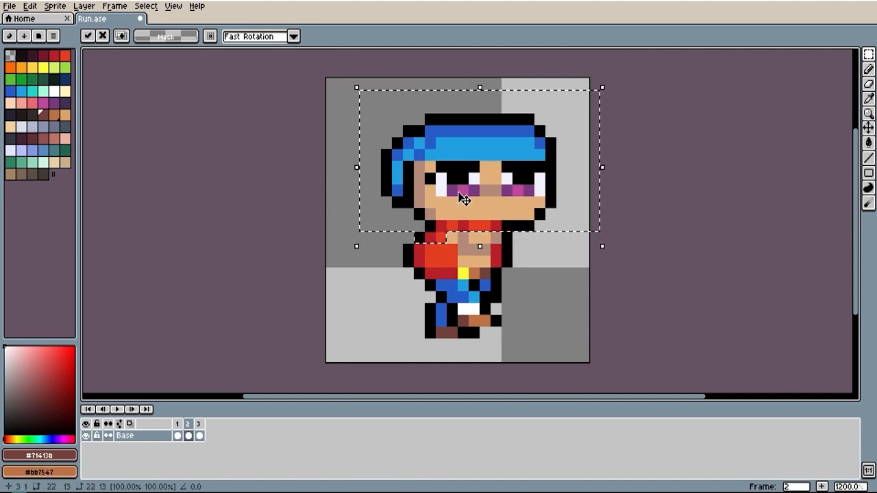
{"action": "key", "text": "Left"}
{"action": "key", "text": "Up"}
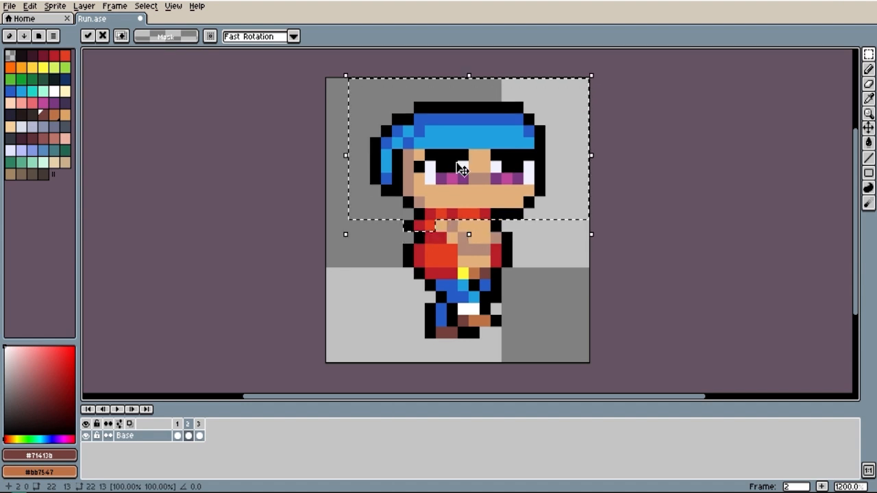
{"action": "key", "text": "Down"}
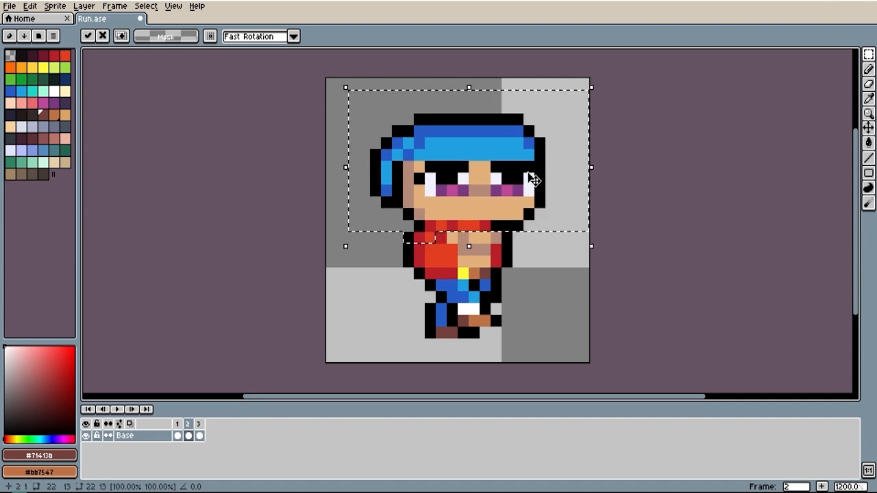
{"action": "key", "text": "Right"}
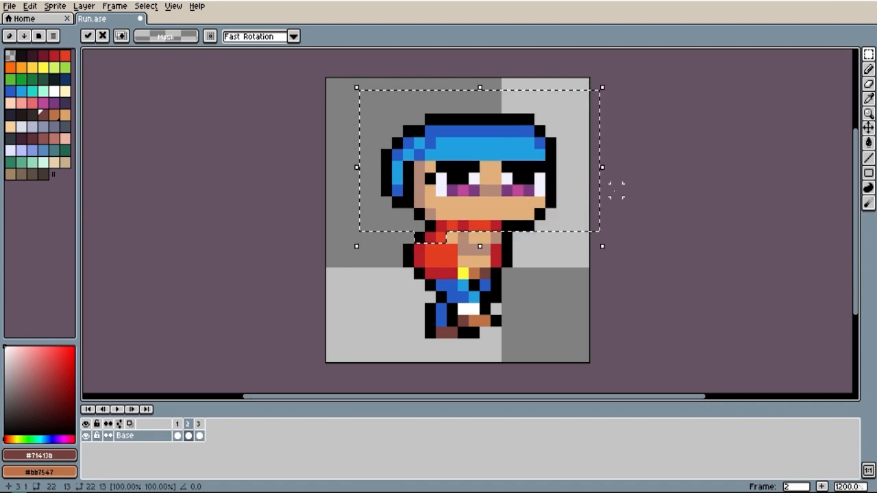
{"action": "key", "text": "ctrl+d"}
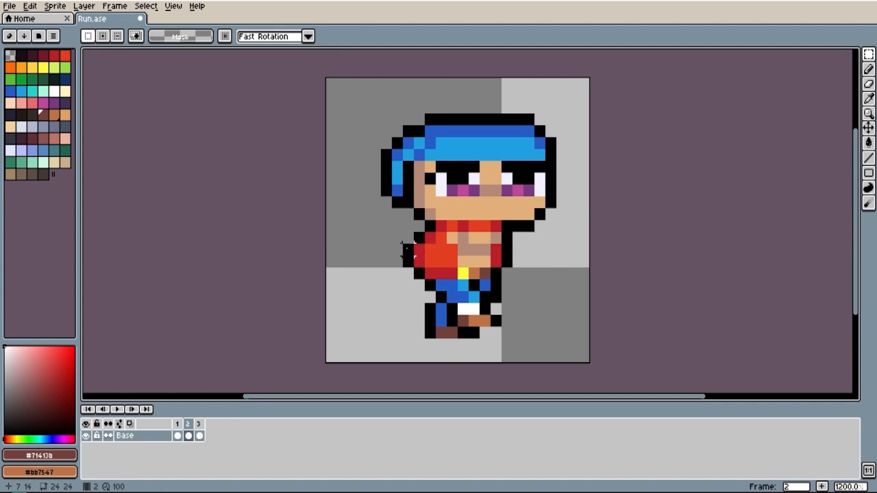
Move the 5 by 3 pixel block of the red gloved arm 3 pixels forward and 1 pixel up across the torso.
{"action": "left_click_drag", "start_coordinate": [408, 250], "coordinate": [484, 253]}
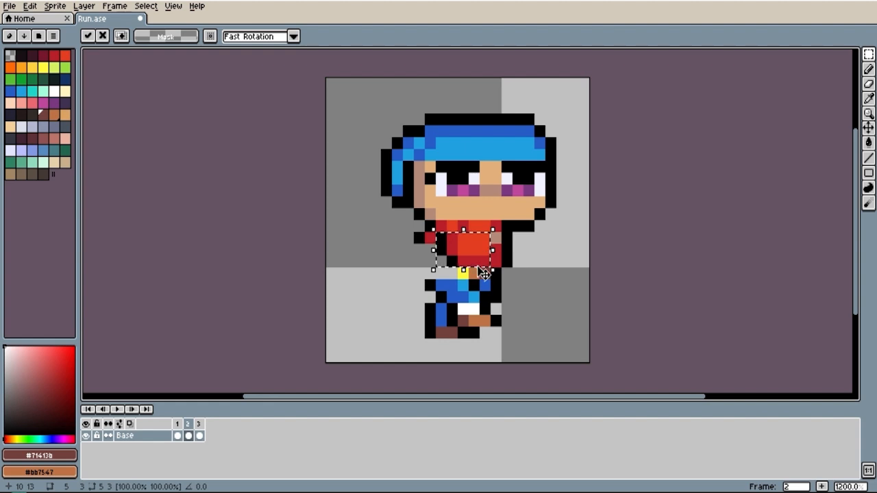
{"action": "left_click", "coordinate": [540, 259]}
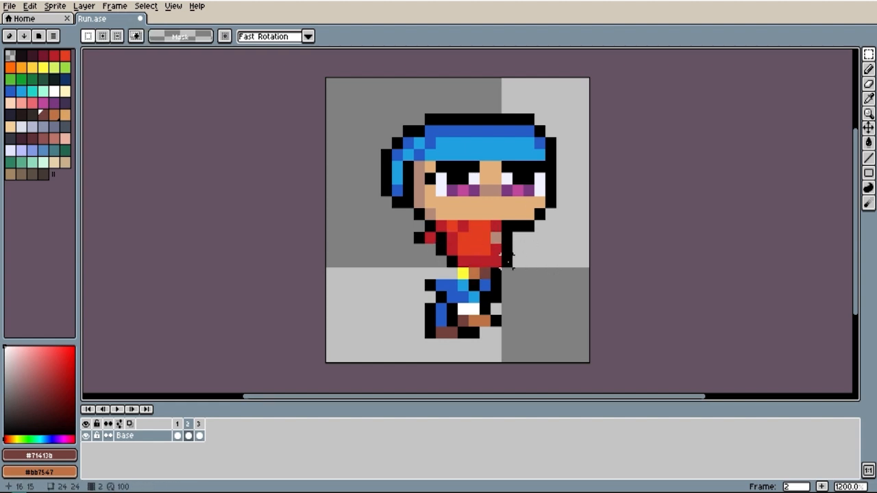
Redraw the torso's front outline in black one pixel further in, and erase the old outer outline column.
{"action": "scroll", "coordinate": [507, 250], "scroll_direction": "up", "scroll_amount": 1}
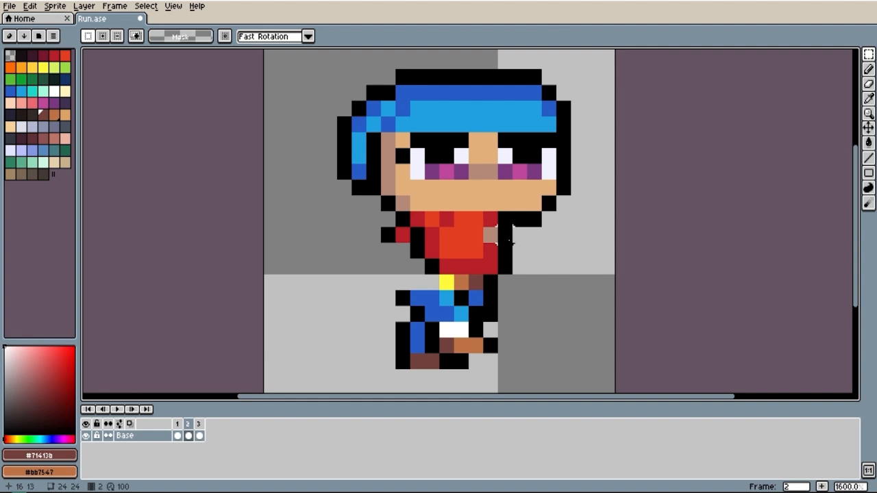
{"action": "left_click", "coordinate": [509, 240], "text": "alt"}
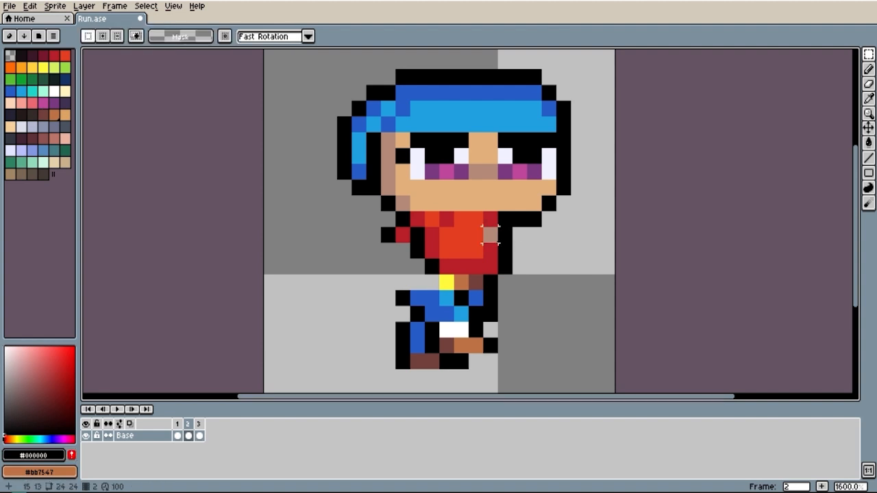
{"action": "key", "text": "b"}
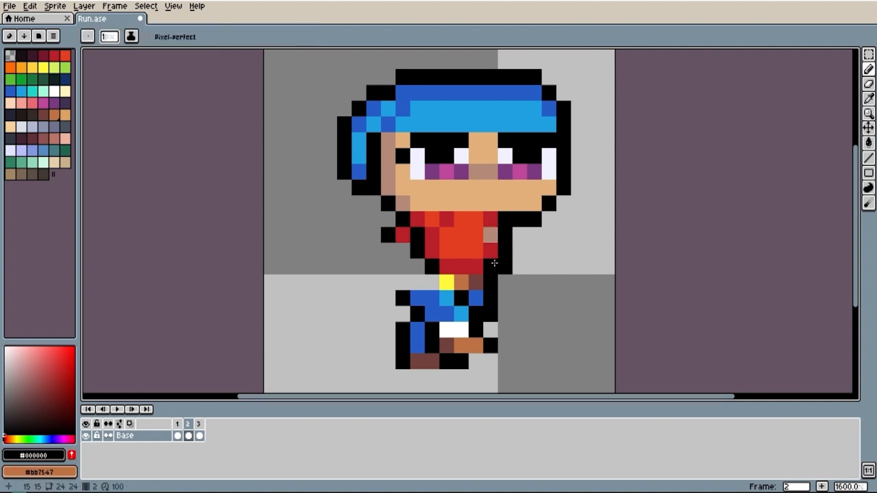
{"action": "left_click_drag", "start_coordinate": [491, 257], "coordinate": [490, 237]}
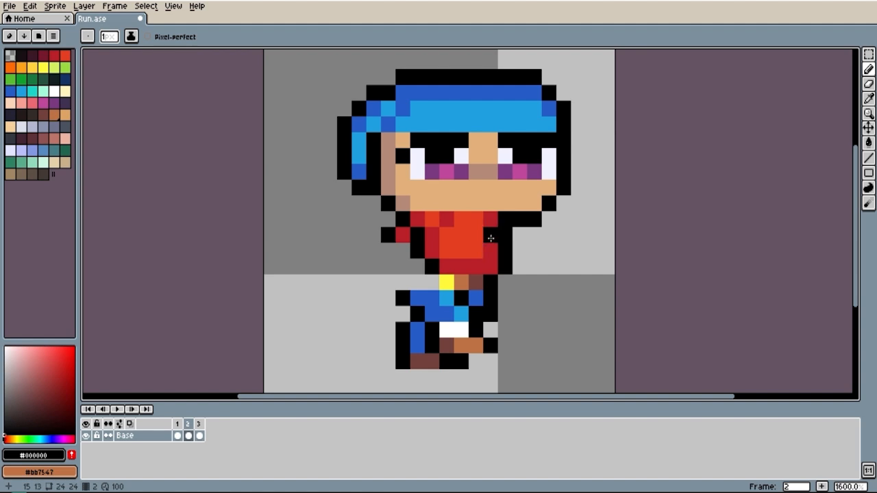
{"action": "left_click", "coordinate": [490, 247]}
{"action": "left_click", "coordinate": [490, 263]}
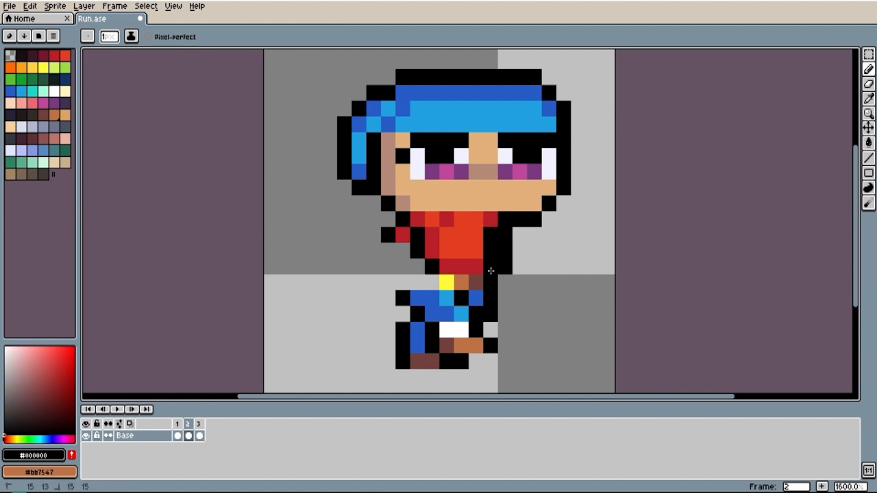
{"action": "key", "text": "e"}
{"action": "left_click_drag", "start_coordinate": [505, 234], "coordinate": [505, 266]}
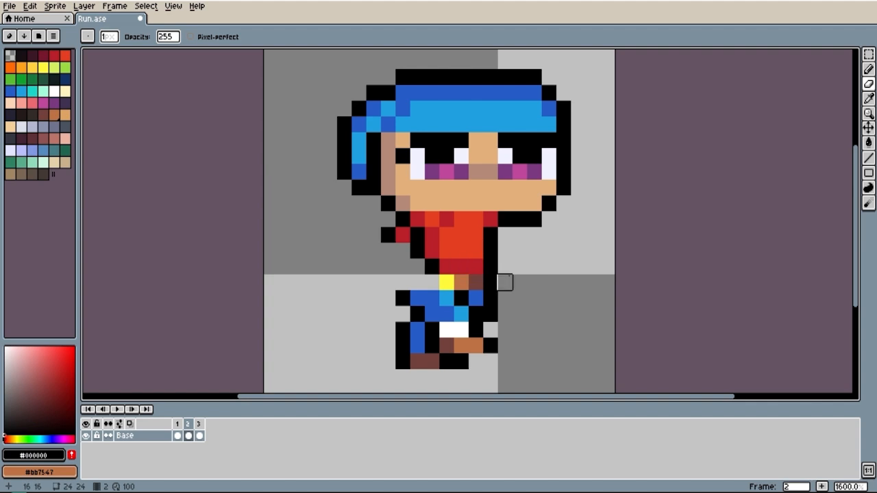
Draw a black vertical outline along the character's back from the waist up to the raised arm.
{"action": "key", "text": "alt"}
{"action": "key", "text": "b"}
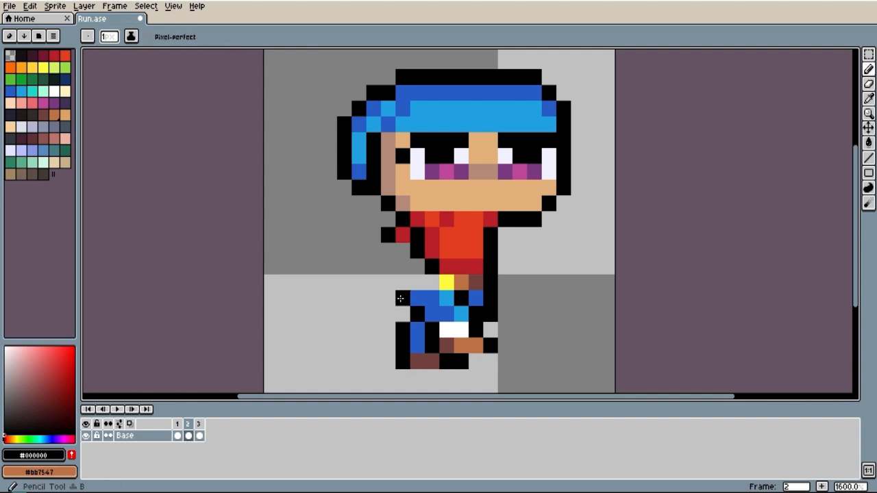
{"action": "left_click_drag", "start_coordinate": [400, 297], "coordinate": [401, 252]}
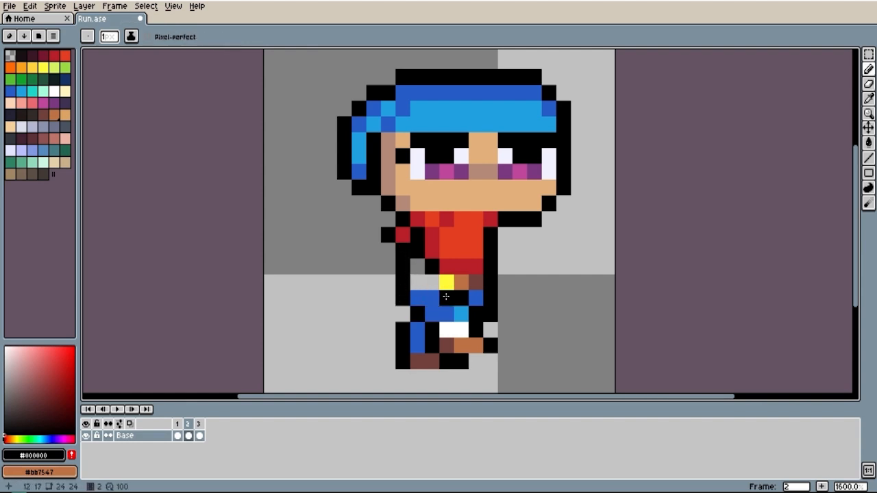
Extend the belt behind the yellow buckle with one brown #bb7547 pixel and one dark brown #71413b pixel.
{"action": "key", "text": "alt"}
{"action": "left_click", "coordinate": [469, 279], "text": "alt"}
{"action": "left_click", "coordinate": [432, 281]}
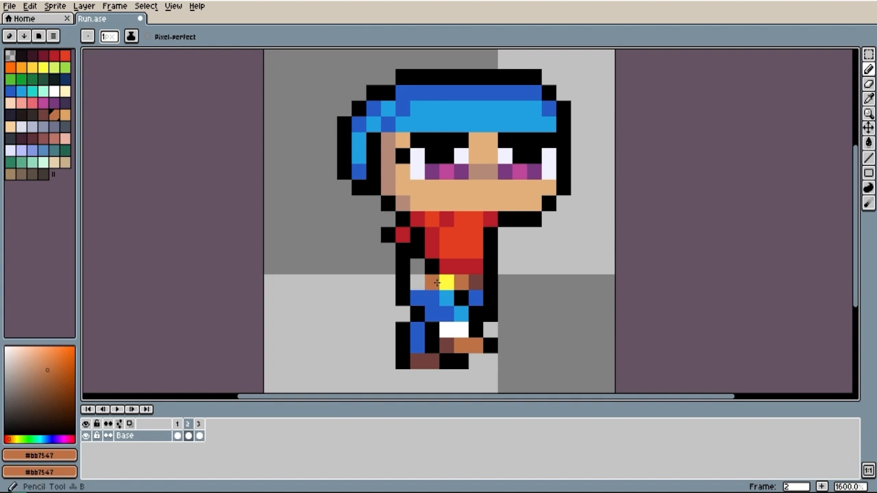
{"action": "left_click", "coordinate": [472, 277], "text": "alt"}
{"action": "left_click", "coordinate": [421, 281]}
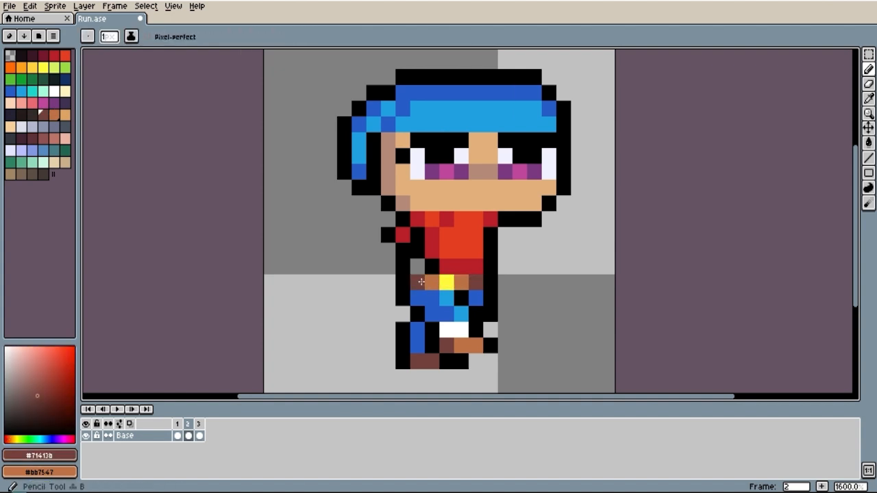
Paint the bare arm above the belt in skin tone #e2b27e, with one shadow pixel #b28b78 at its back edge.
{"action": "left_click", "coordinate": [404, 199], "text": "alt"}
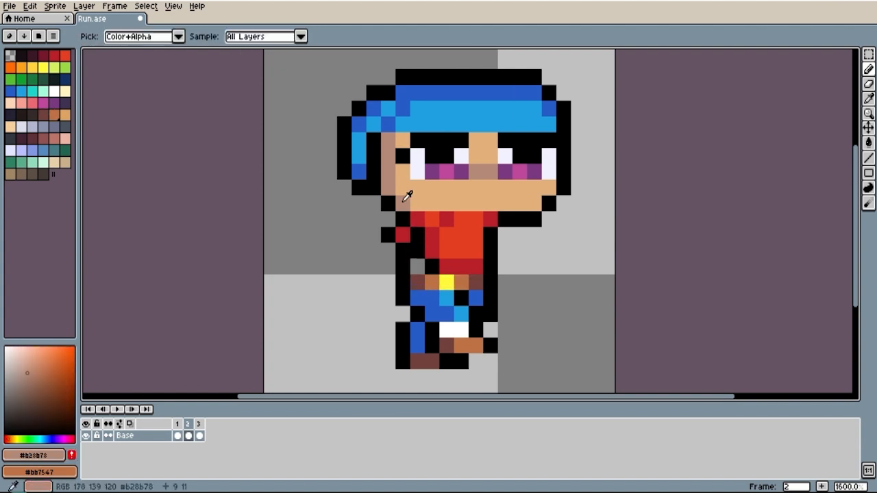
{"action": "left_click", "coordinate": [417, 267]}
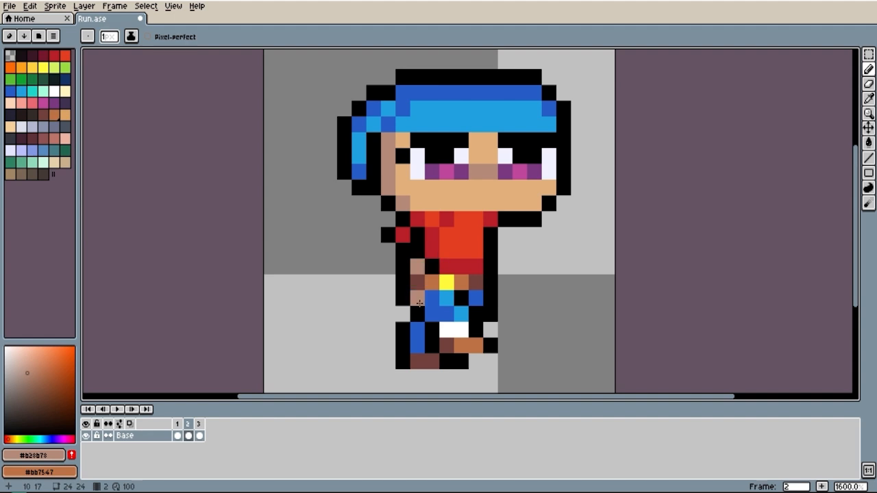
{"action": "key", "text": "i"}
{"action": "left_click", "coordinate": [427, 192], "text": "alt"}
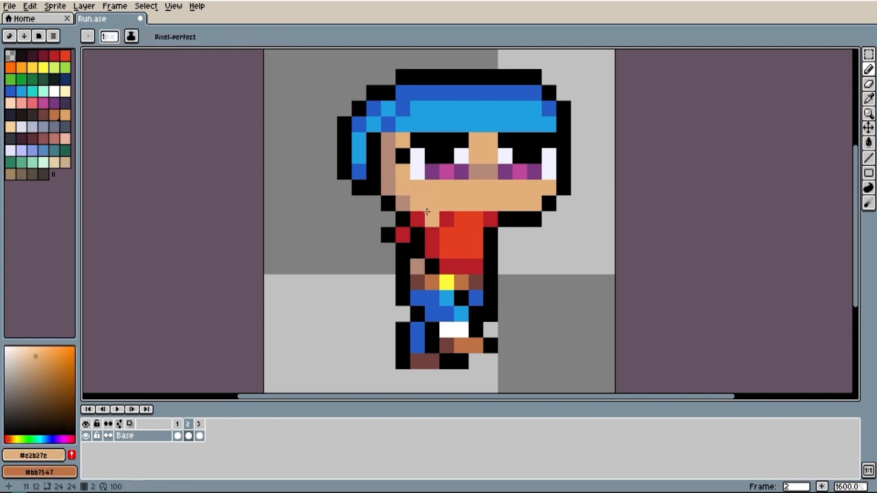
{"action": "left_click_drag", "start_coordinate": [427, 254], "coordinate": [445, 265]}
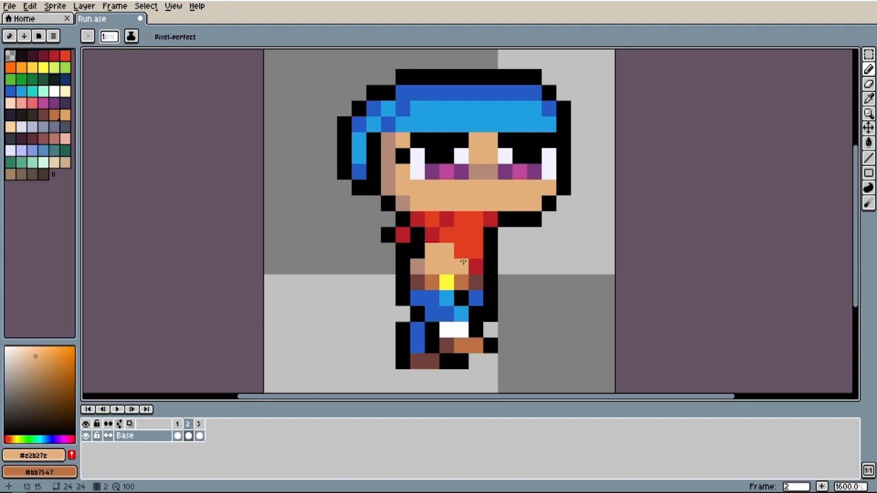
{"action": "scroll", "coordinate": [469, 260], "scroll_direction": "down", "scroll_amount": 1}
{"action": "key", "text": "ctrl+z"}
{"action": "scroll", "coordinate": [468, 253], "scroll_direction": "down", "scroll_amount": 4}
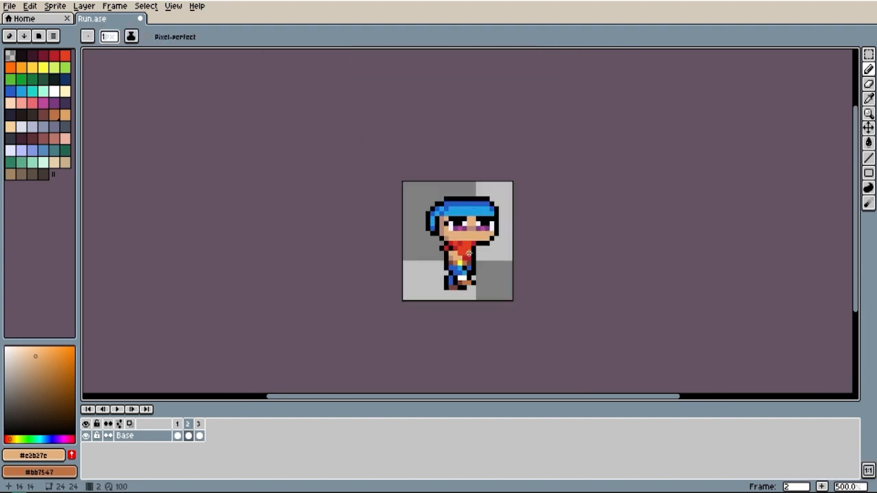
{"action": "scroll", "coordinate": [478, 252], "scroll_direction": "up", "scroll_amount": 4}
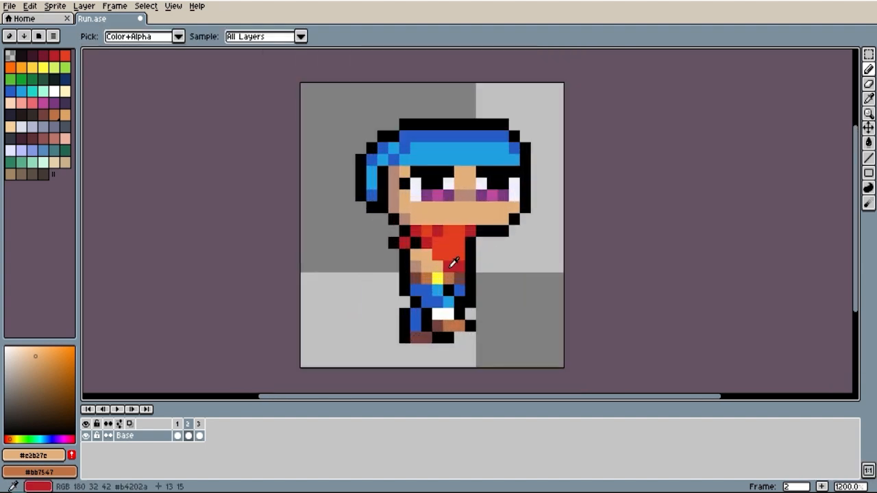
Shade the shirt beside the arm with a #b4202a pixel and widen the chest one pixel forward, adding black outline in front.
{"action": "left_click", "coordinate": [440, 260], "text": "alt"}
{"action": "left_click", "coordinate": [462, 265], "text": "alt"}
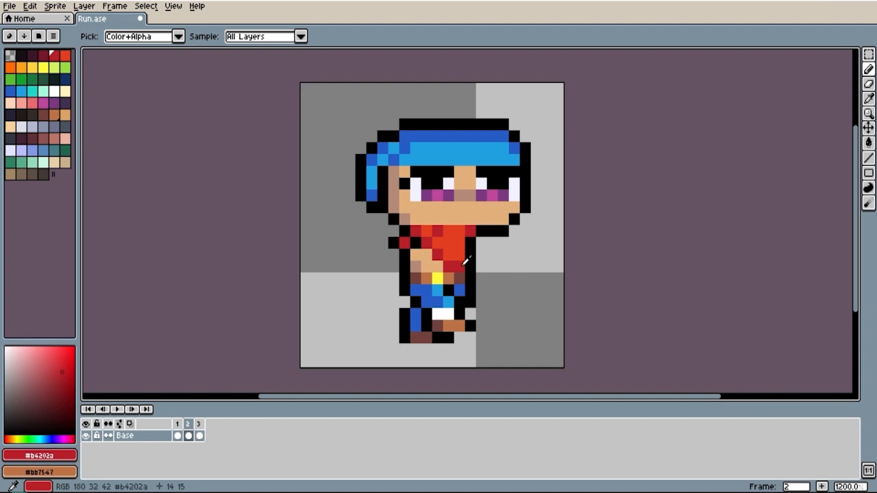
{"action": "left_click_drag", "start_coordinate": [470, 256], "coordinate": [470, 244]}
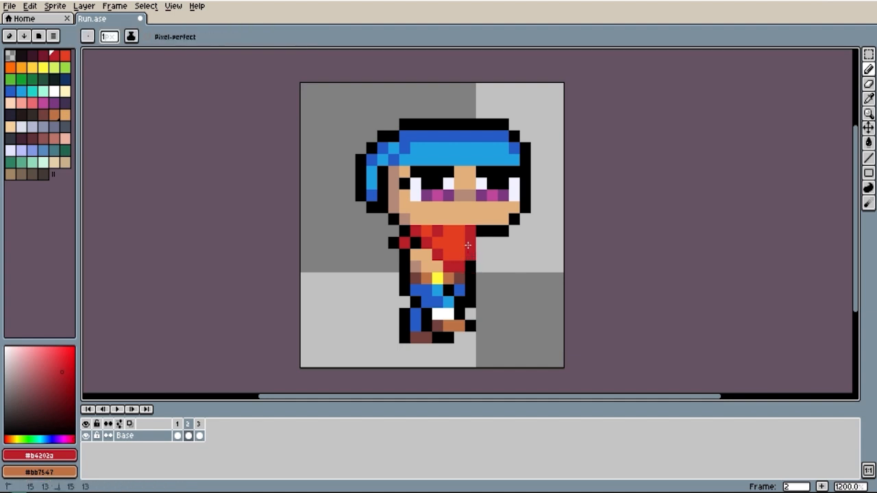
{"action": "left_click", "coordinate": [478, 262], "text": "alt"}
{"action": "left_click_drag", "start_coordinate": [481, 256], "coordinate": [481, 244]}
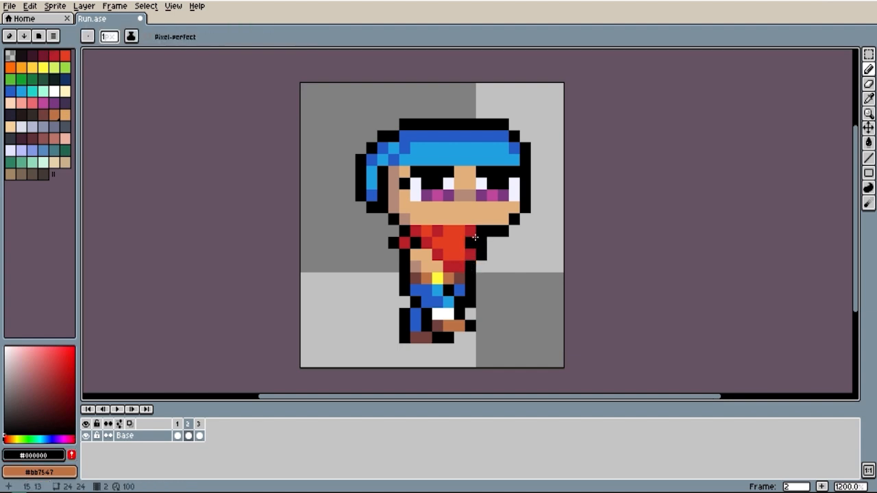
Draw three black pixels across the chin above the scarf and paint the scarf's upper edge dark red #b4202a.
{"action": "scroll", "coordinate": [469, 232], "scroll_direction": "down", "scroll_amount": 3}
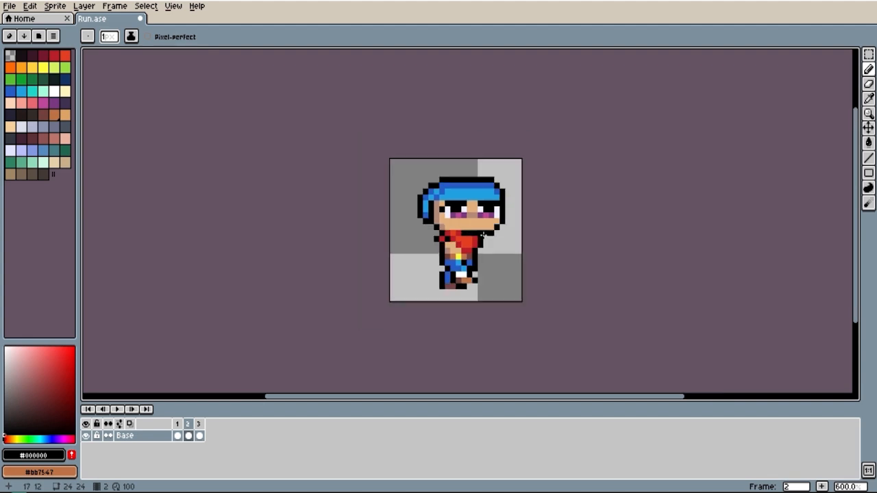
{"action": "scroll", "coordinate": [470, 233], "scroll_direction": "up", "scroll_amount": 4}
{"action": "left_click", "coordinate": [469, 241], "text": "alt"}
{"action": "mouse_move", "coordinate": [438, 228]}
{"action": "left_mouse_down"}
{"action": "mouse_move", "coordinate": [452, 228]}
{"action": "mouse_move", "coordinate": [439, 213]}
{"action": "left_mouse_up"}
{"action": "left_click", "coordinate": [472, 222], "text": "alt"}
{"action": "key", "text": "alt"}
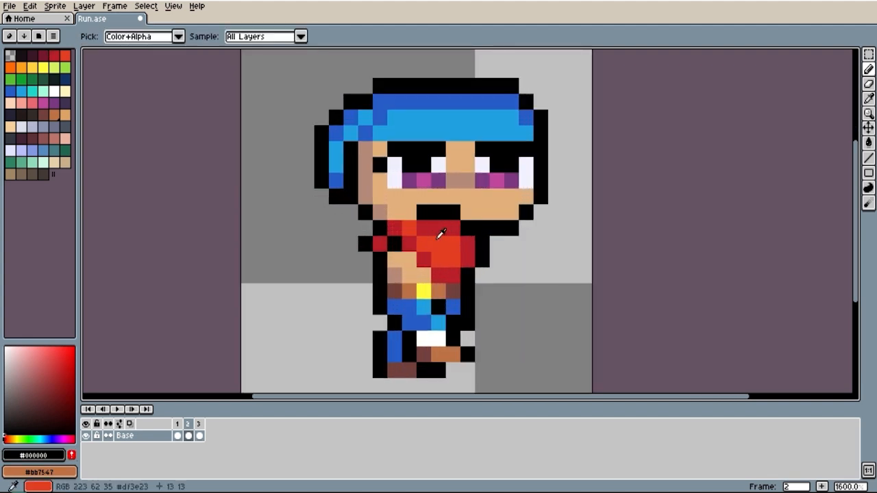
Repaint the dark upper and front edge of the red chest area in bright red #df3e23.
{"action": "scroll", "coordinate": [439, 231], "scroll_direction": "down", "scroll_amount": 5}
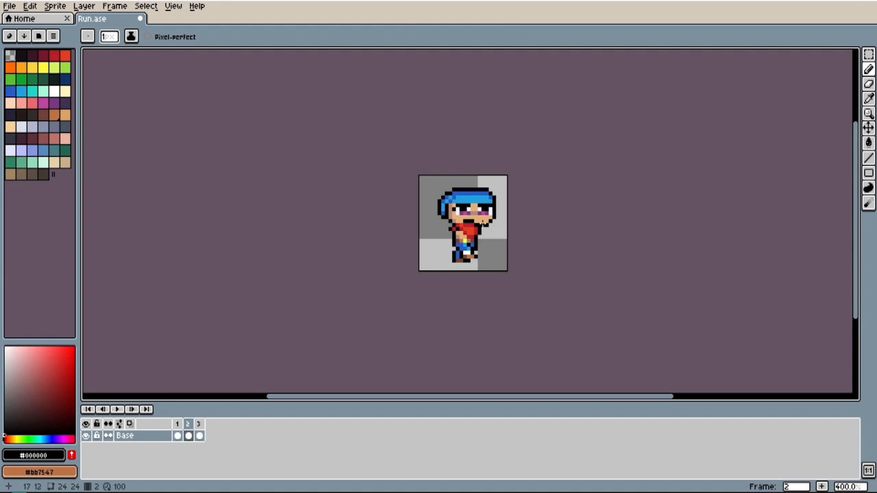
{"action": "scroll", "coordinate": [463, 221], "scroll_direction": "up", "scroll_amount": 5}
{"action": "scroll", "coordinate": [463, 221], "scroll_direction": "down", "scroll_amount": 5}
{"action": "scroll", "coordinate": [463, 220], "scroll_direction": "up", "scroll_amount": 5}
{"action": "left_click", "coordinate": [447, 210], "text": "alt"}
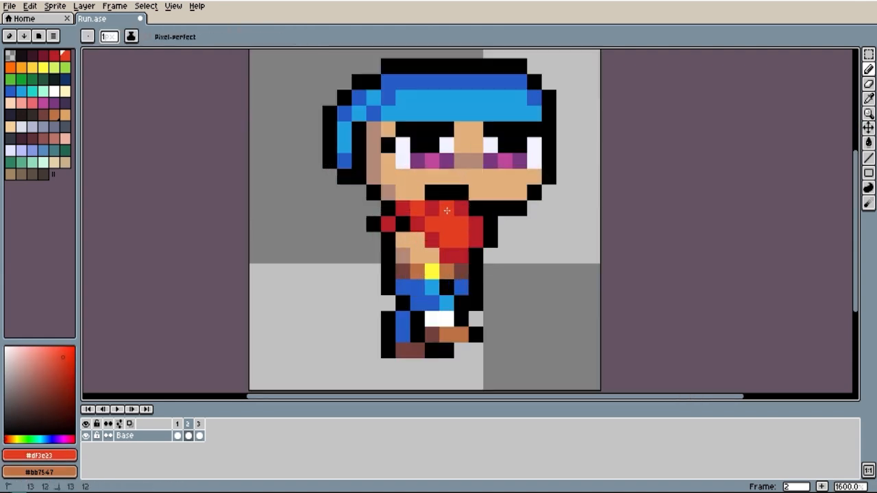
{"action": "mouse_move", "coordinate": [446, 210]}
{"action": "left_mouse_down"}
{"action": "mouse_move", "coordinate": [463, 208]}
{"action": "mouse_move", "coordinate": [476, 236]}
{"action": "left_mouse_up"}
Extend the shirt's dark red hem and its black front outline by one pixel, and add a black pixel behind the collar.
{"action": "key", "text": "alt"}
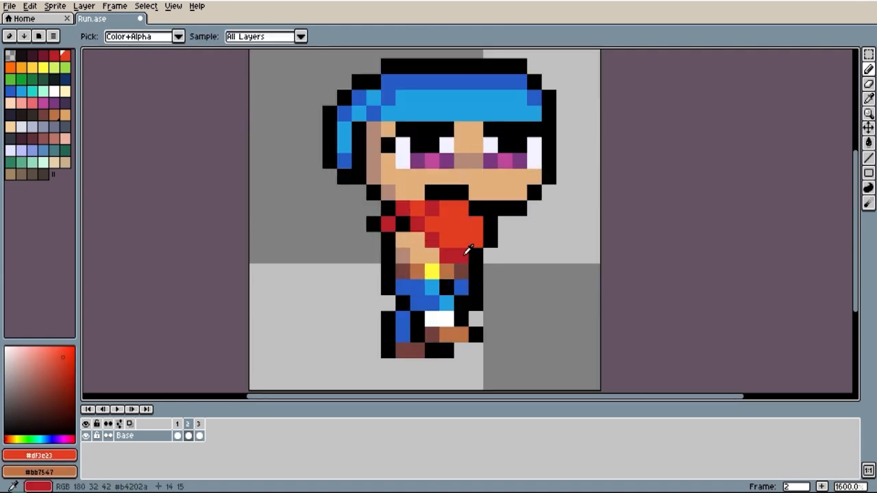
{"action": "left_click", "coordinate": [463, 256], "text": "alt"}
{"action": "left_click", "coordinate": [472, 255]}
{"action": "left_click", "coordinate": [492, 242], "text": "alt"}
{"action": "left_click", "coordinate": [491, 256]}
{"action": "left_click", "coordinate": [417, 209]}
Move the 5 by 4 pixel block of the front leg 1 pixel forward.
{"action": "scroll", "coordinate": [517, 267], "scroll_direction": "down", "scroll_amount": 1}
{"action": "key", "text": "e"}
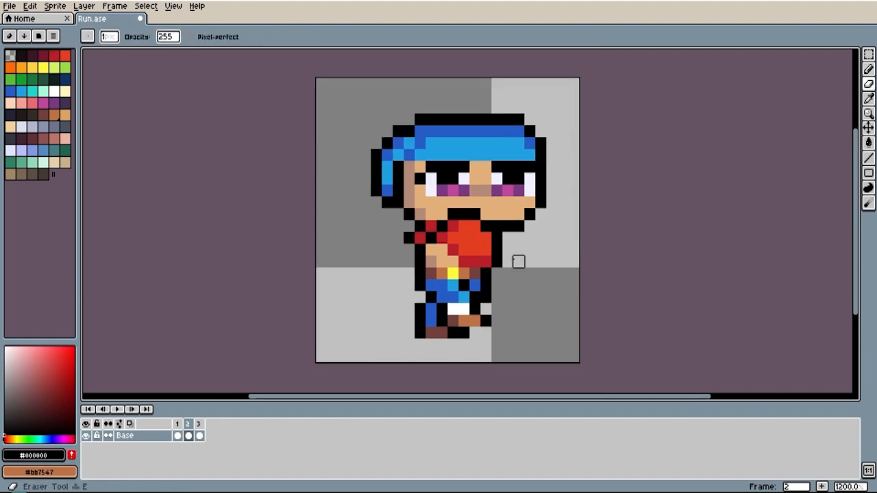
{"action": "scroll", "coordinate": [517, 261], "scroll_direction": "down", "scroll_amount": 1}
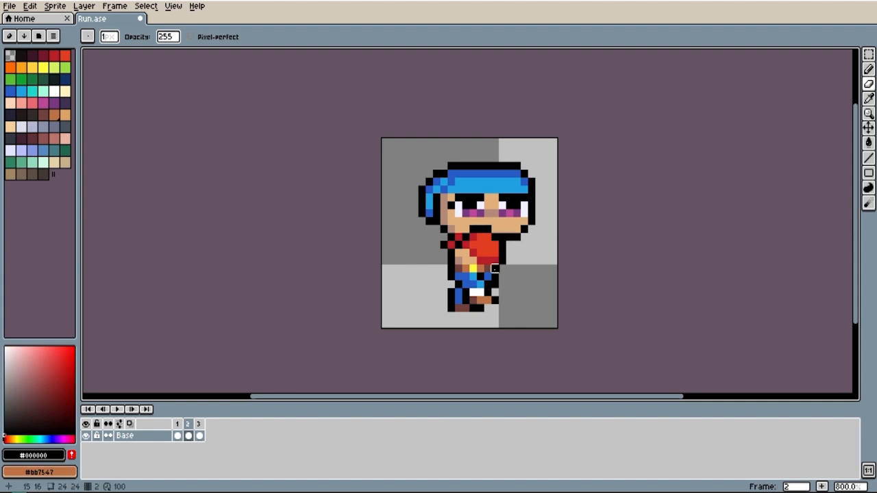
{"action": "scroll", "coordinate": [494, 253], "scroll_direction": "up", "scroll_amount": 2}
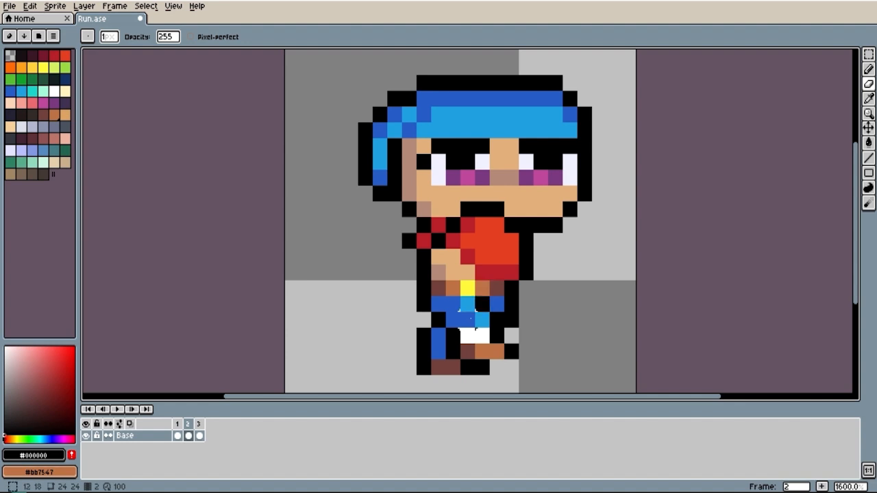
{"action": "key", "text": "m"}
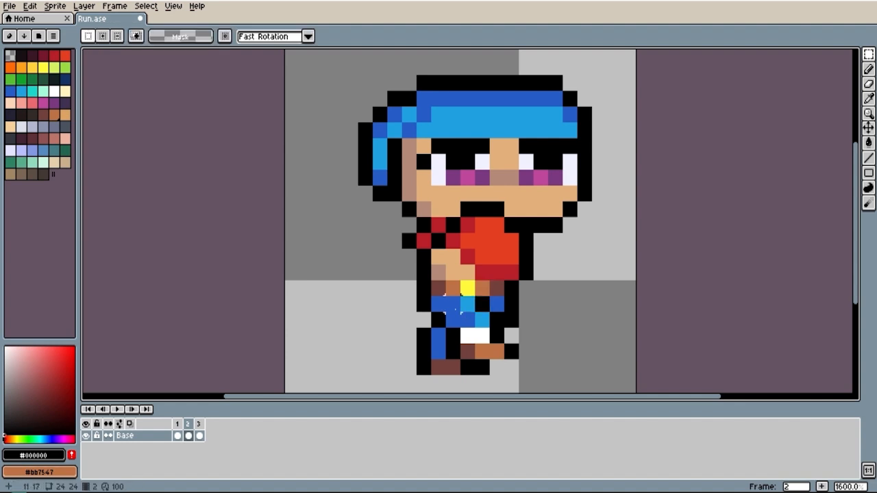
{"action": "left_click_drag", "start_coordinate": [447, 299], "coordinate": [508, 352]}
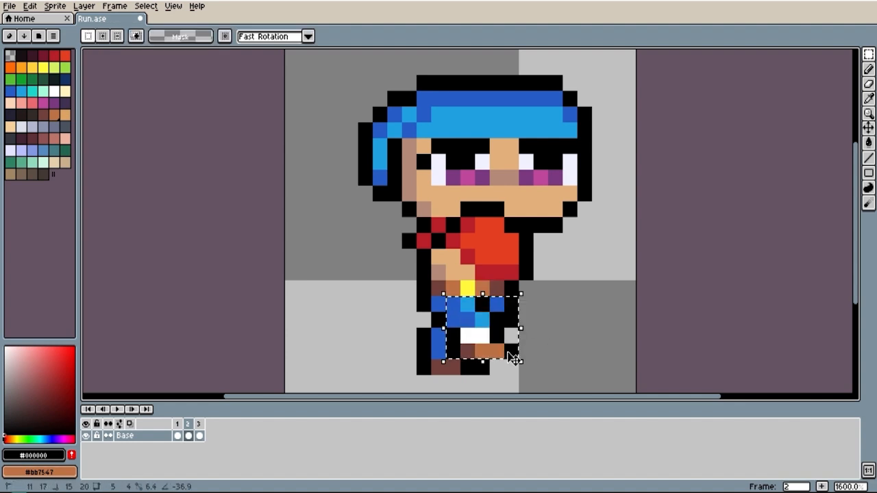
{"action": "key", "text": "Right"}
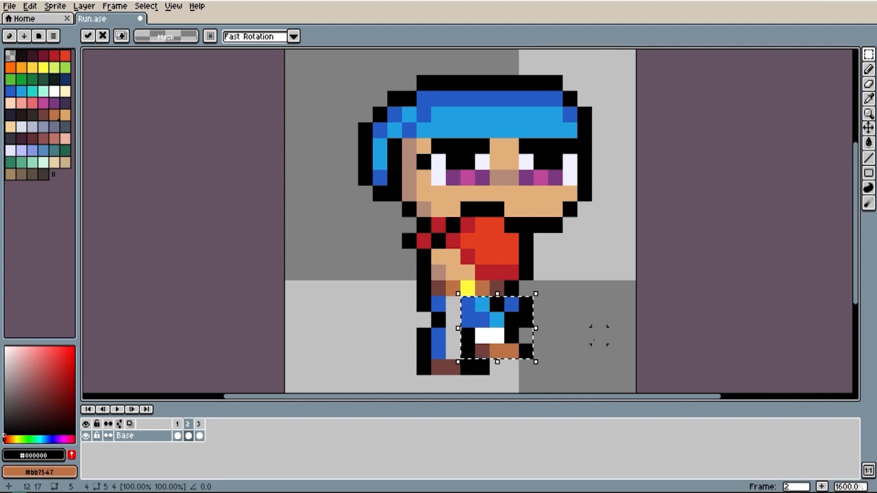
{"action": "key", "text": "Return"}
Clean up the front of the moved leg by erasing surplus outline pixels and removing the stray blue pixel.
{"action": "key", "text": "b"}
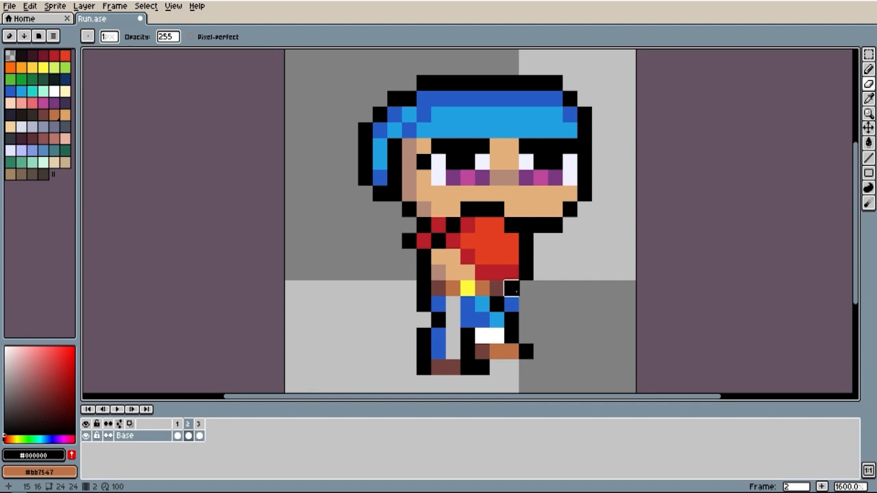
{"action": "key", "text": "i"}
{"action": "key", "text": "b"}
{"action": "left_click", "coordinate": [513, 301]}
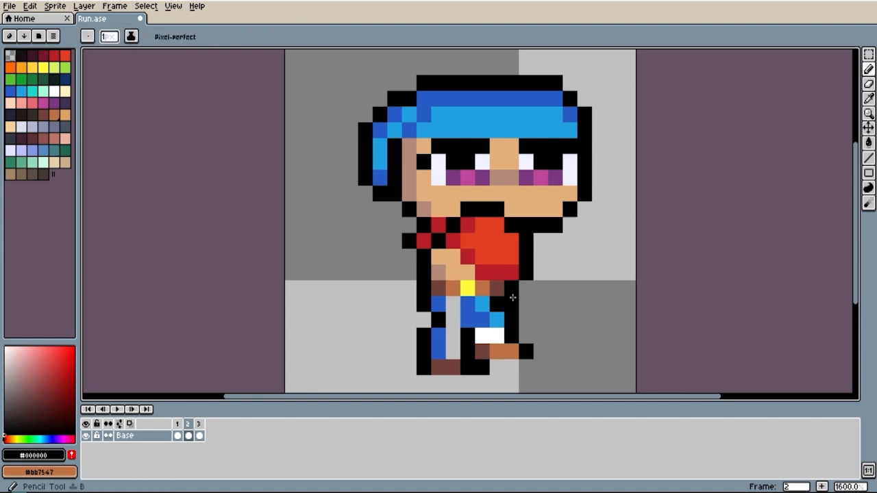
{"action": "scroll", "coordinate": [521, 301], "scroll_direction": "down", "scroll_amount": 3}
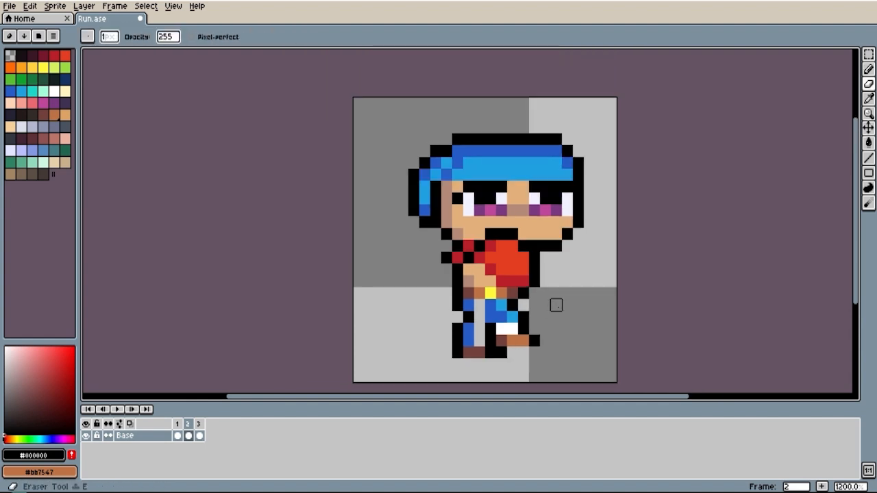
{"action": "scroll", "coordinate": [541, 305], "scroll_direction": "up", "scroll_amount": 3}
Fill the front thigh's dark pixel with light blue #249fde and close the outline in front of it with black.
{"action": "key", "text": "i"}
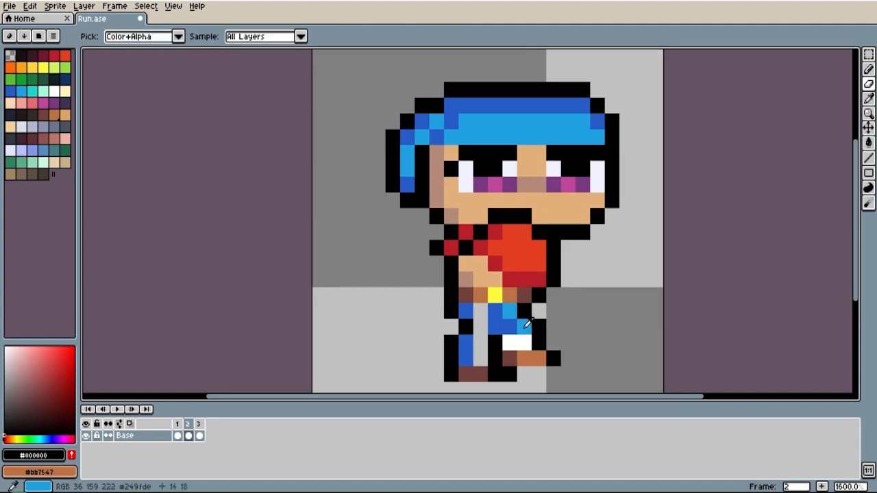
{"action": "left_click", "coordinate": [526, 324]}
{"action": "key", "text": "b"}
{"action": "left_click", "coordinate": [524, 314]}
{"action": "left_click", "coordinate": [537, 323]}
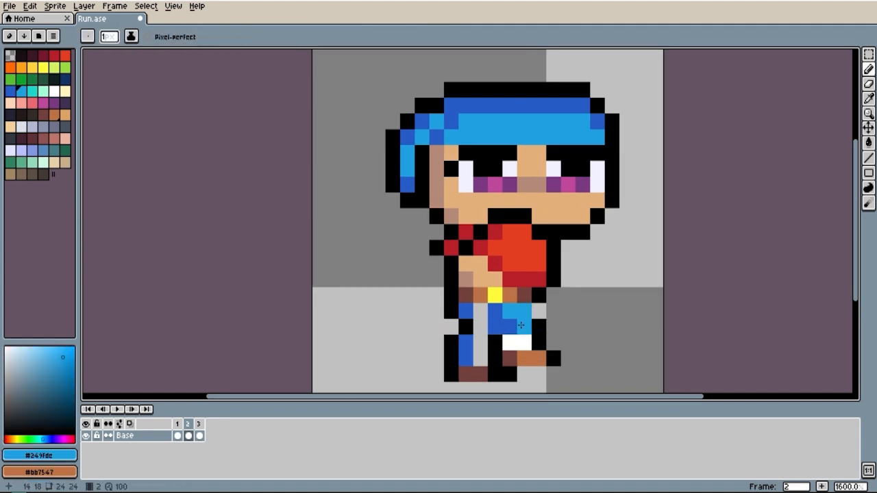
{"action": "left_click", "coordinate": [538, 326], "text": "alt"}
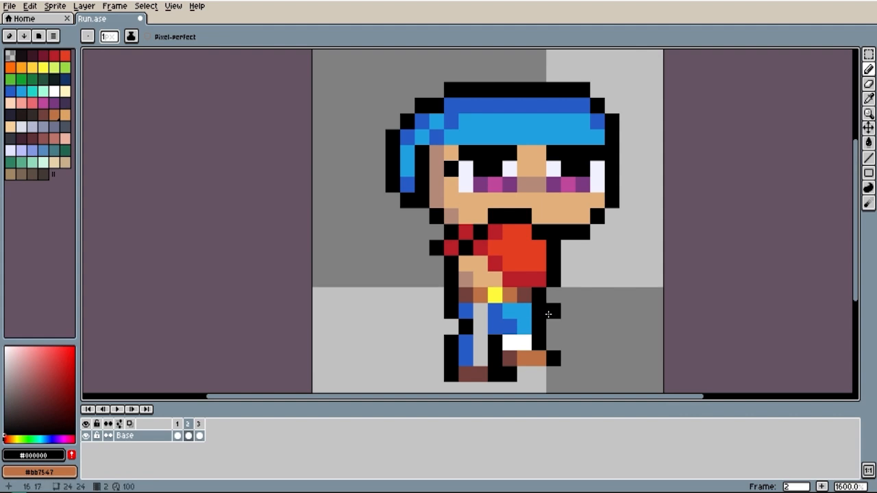
{"action": "left_click", "coordinate": [548, 329]}
Fill the two-pixel gap between the thighs with blue #285cc4 and add one black pixel beneath it.
{"action": "key", "text": "i"}
{"action": "left_click", "coordinate": [497, 321], "text": "alt"}
{"action": "left_click", "coordinate": [480, 326]}
{"action": "left_click", "coordinate": [479, 312]}
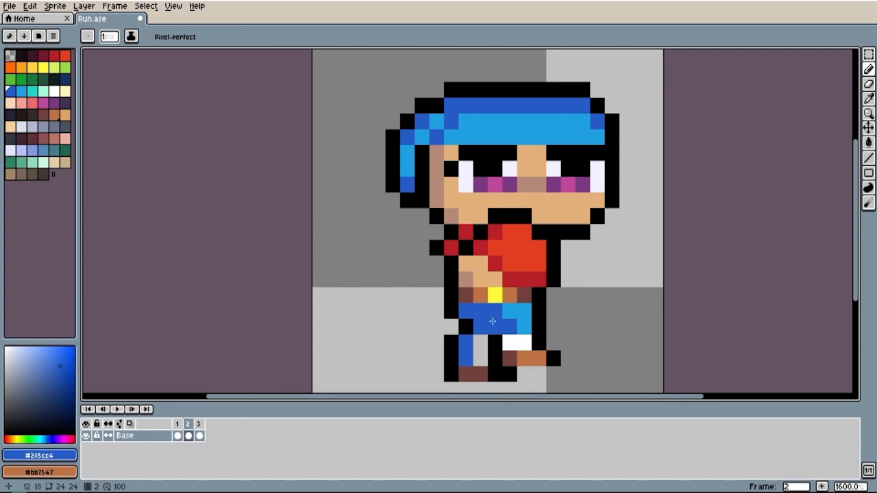
{"action": "left_click", "coordinate": [494, 339], "text": "alt"}
{"action": "left_click", "coordinate": [480, 341]}
{"action": "scroll", "coordinate": [543, 328], "scroll_direction": "down", "scroll_amount": 1}
{"action": "left_click_drag", "start_coordinate": [553, 319], "coordinate": [598, 259]}
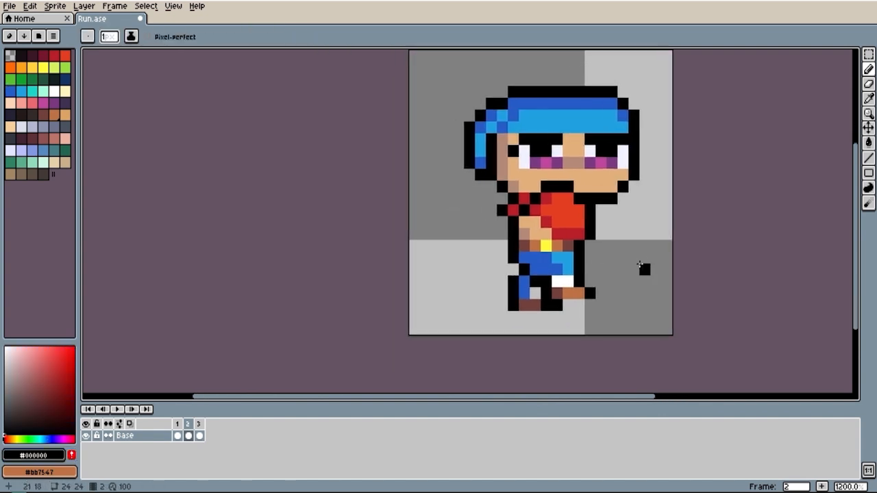
Fill the gap in the rear lower leg with one blue #285cc4 pixel and lengthen the rear shoe forward by one dark brown pixel.
{"action": "left_click", "coordinate": [529, 292], "text": "alt"}
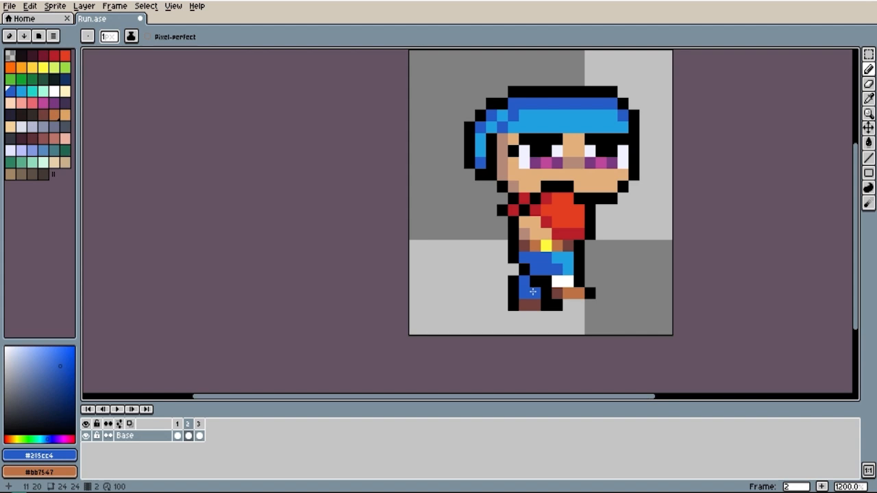
{"action": "left_click", "coordinate": [554, 295]}
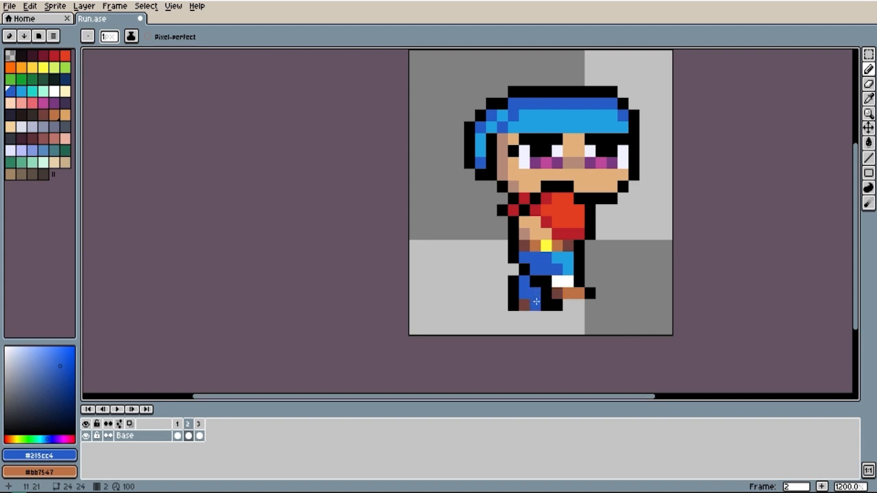
{"action": "left_click", "coordinate": [538, 304], "text": "alt"}
{"action": "left_click", "coordinate": [547, 291], "text": "alt"}
{"action": "scroll", "coordinate": [598, 294], "scroll_direction": "down", "scroll_amount": 3}
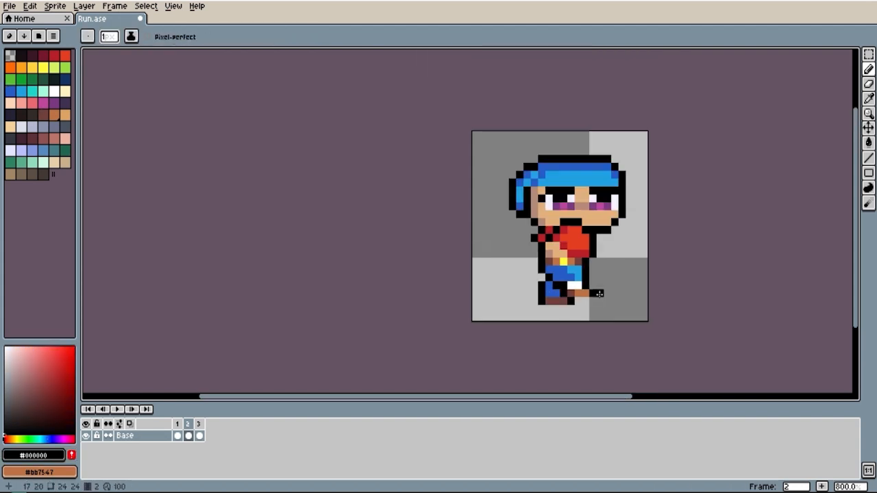
Separate the rear thigh from the hip with black pixels running diagonally down from below the belt.
{"action": "scroll", "coordinate": [598, 293], "scroll_direction": "up", "scroll_amount": 1}
{"action": "scroll", "coordinate": [598, 293], "scroll_direction": "up", "scroll_amount": 4}
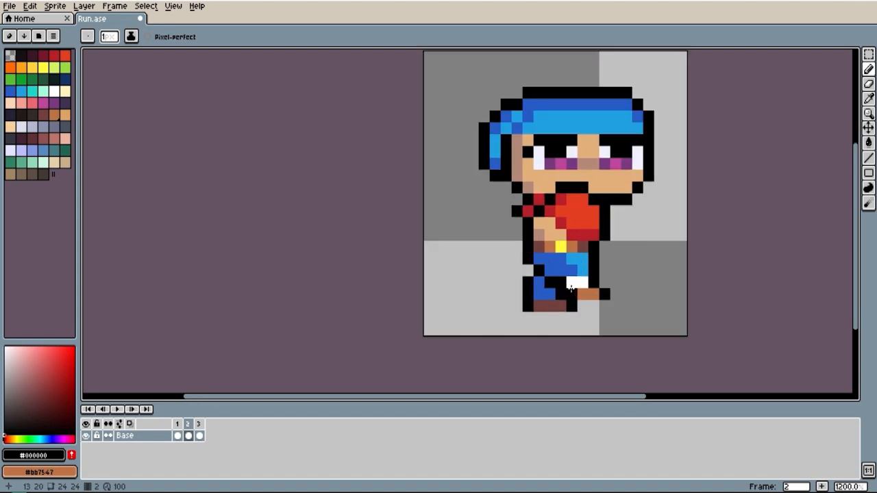
{"action": "left_click", "coordinate": [566, 281]}
{"action": "key", "text": "i"}
{"action": "key", "text": "b"}
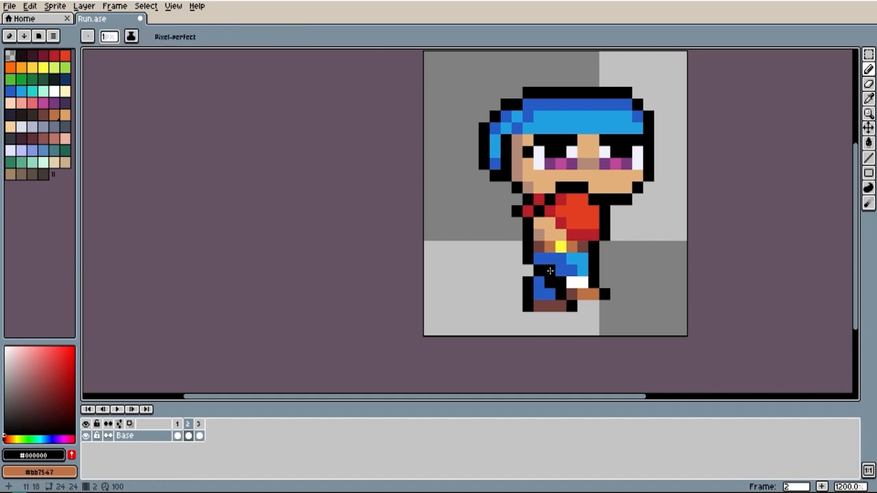
{"action": "left_click", "coordinate": [541, 261]}
Fill the rear knee with blue #285cc4 pixels and close the black outline behind it.
{"action": "key", "text": "i"}
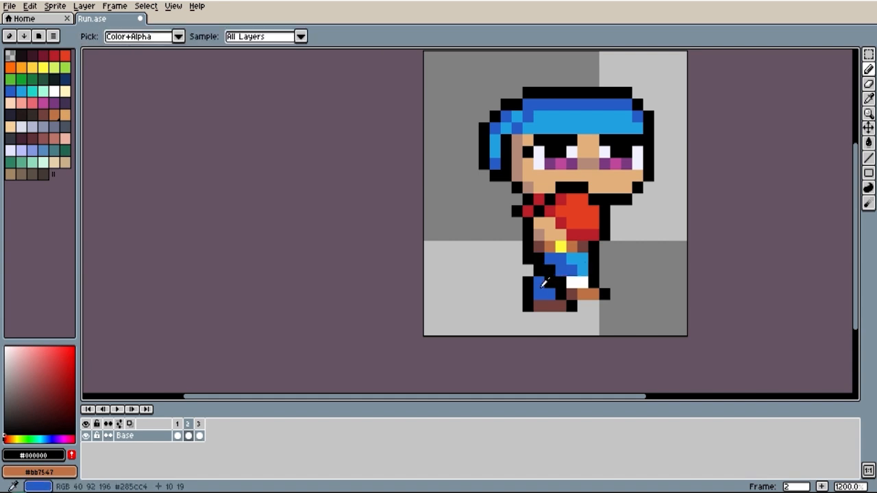
{"action": "left_click", "coordinate": [554, 269]}
{"action": "key", "text": "b"}
{"action": "left_click", "coordinate": [539, 267]}
{"action": "key", "text": "i"}
{"action": "left_click", "coordinate": [536, 252]}
{"action": "key", "text": "b"}
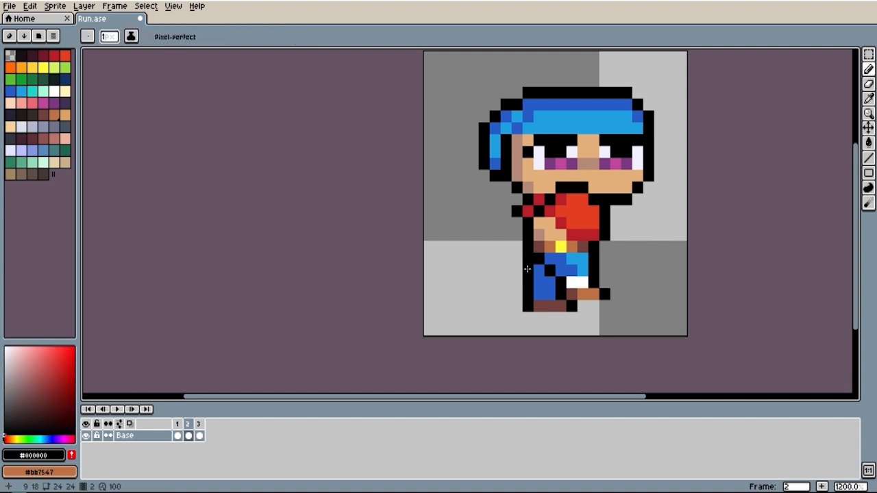
Extend the front leg's white cuff and its brown #bb7547 shoe forward by one pixel each.
{"action": "scroll", "coordinate": [601, 268], "scroll_direction": "down", "scroll_amount": 4}
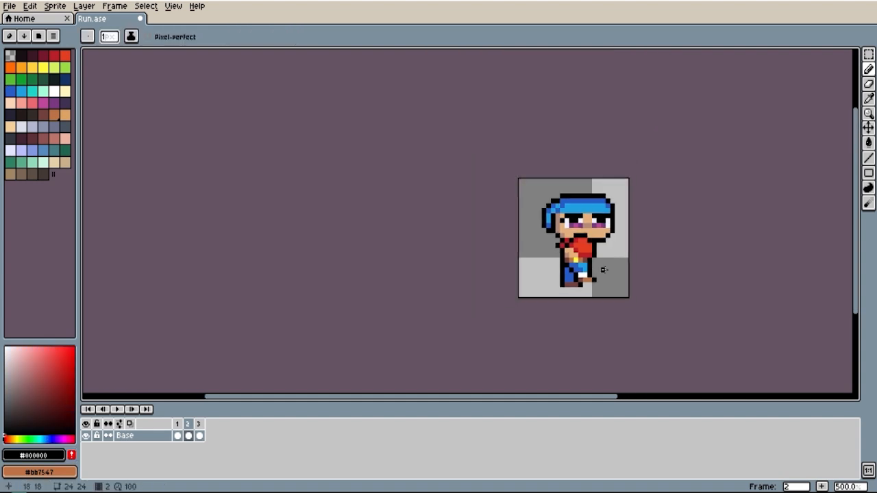
{"action": "scroll", "coordinate": [604, 270], "scroll_direction": "up", "scroll_amount": 5}
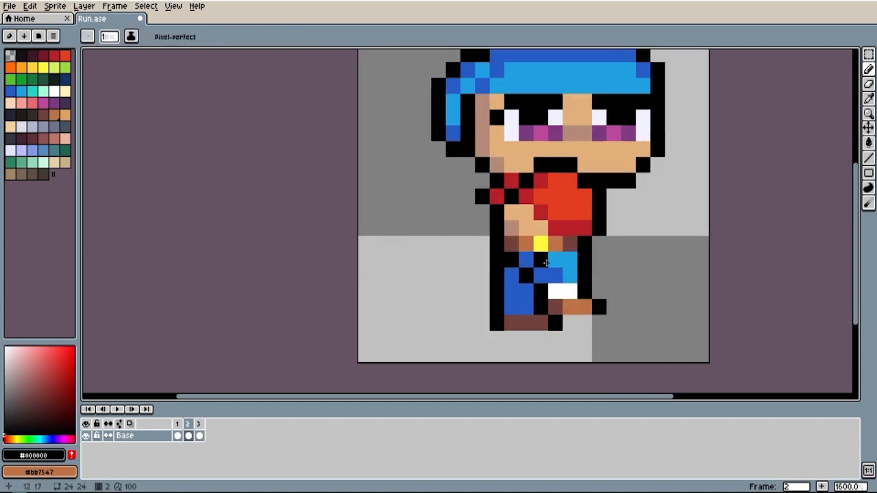
{"action": "scroll", "coordinate": [595, 274], "scroll_direction": "down", "scroll_amount": 3}
{"action": "scroll", "coordinate": [580, 282], "scroll_direction": "up", "scroll_amount": 2}
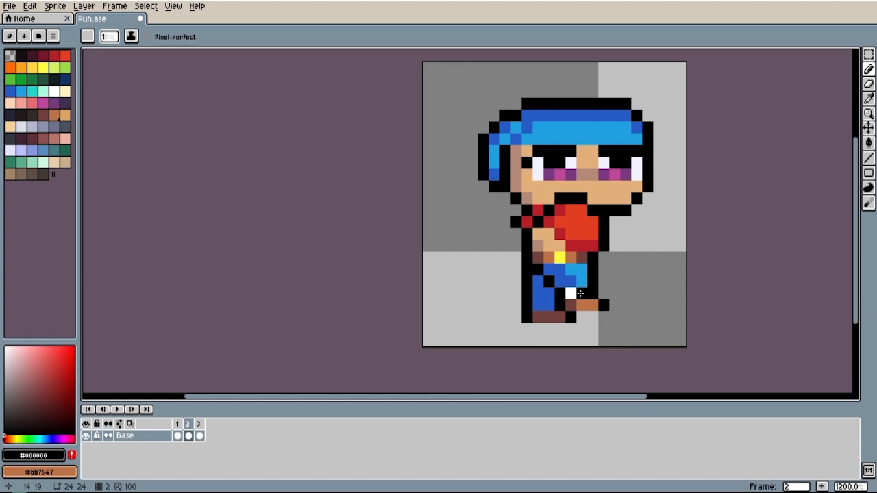
{"action": "left_click", "coordinate": [573, 294], "text": "alt"}
{"action": "left_click_drag", "start_coordinate": [582, 293], "coordinate": [593, 293]}
{"action": "left_click", "coordinate": [587, 303], "text": "alt"}
{"action": "left_click", "coordinate": [602, 305]}
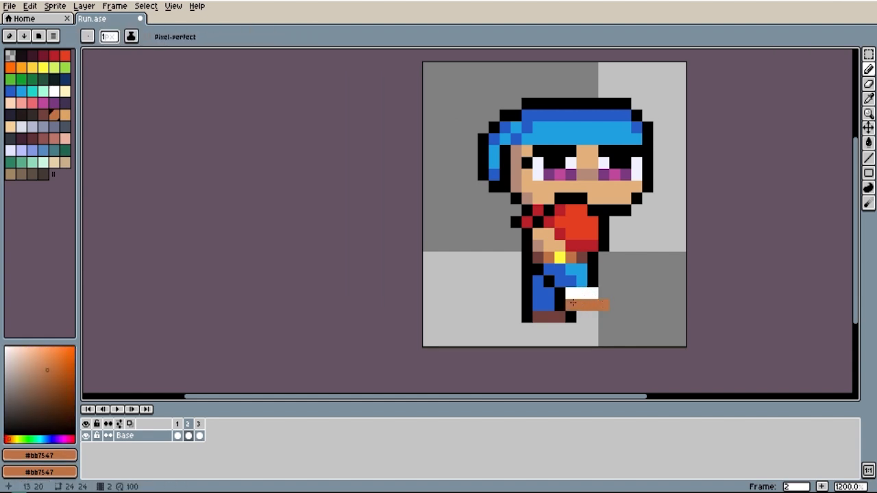
Shift the front shoe's dark brown heel forward one pixel, recolor the cuff's back pixel #285cc4 and redraw the shoe's black outline behind and in front.
{"action": "left_click", "coordinate": [574, 302], "text": "alt"}
{"action": "left_click", "coordinate": [579, 303]}
{"action": "left_click", "coordinate": [565, 285], "text": "alt"}
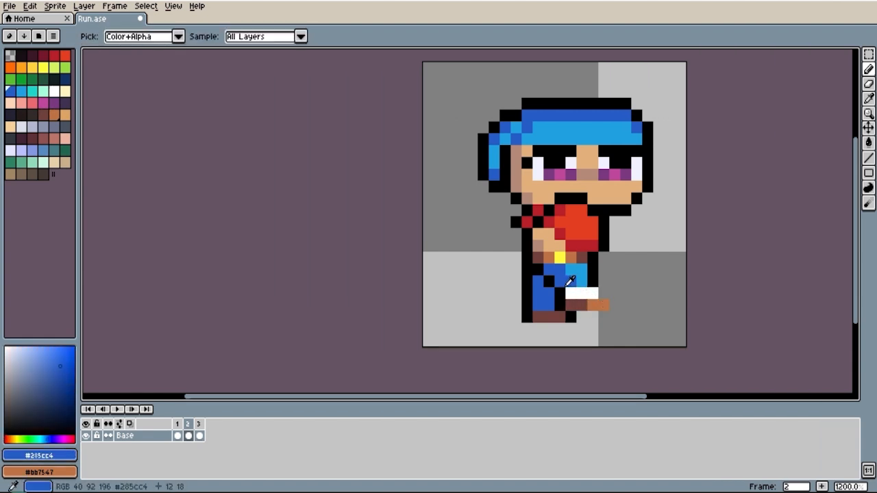
{"action": "left_click", "coordinate": [570, 293]}
{"action": "left_click", "coordinate": [561, 302], "text": "alt"}
{"action": "left_click", "coordinate": [571, 305]}
{"action": "left_click", "coordinate": [602, 295]}
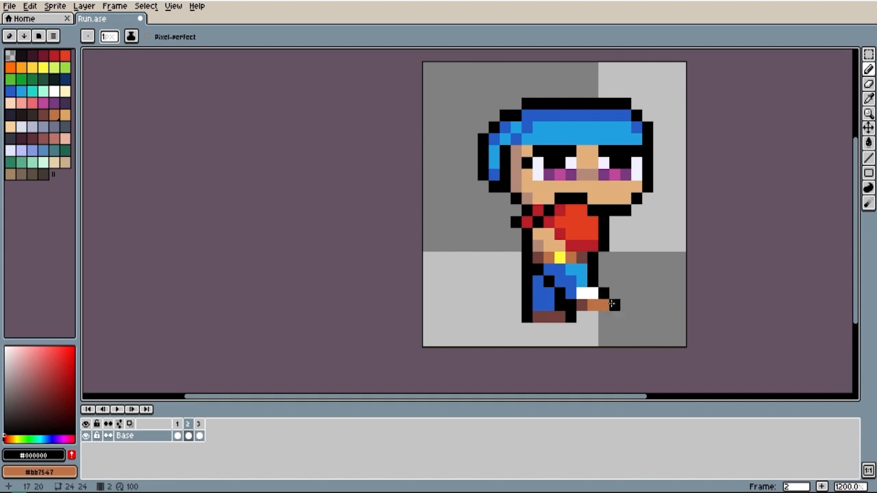
Widen the front lower leg with one light blue #249fde pixel above the cuff and outline it in front with black.
{"action": "scroll", "coordinate": [624, 299], "scroll_direction": "down", "scroll_amount": 2}
{"action": "scroll", "coordinate": [614, 291], "scroll_direction": "up", "scroll_amount": 2}
{"action": "left_click", "coordinate": [614, 290]}
{"action": "left_click", "coordinate": [594, 289], "text": "alt"}
{"action": "left_click", "coordinate": [604, 289]}
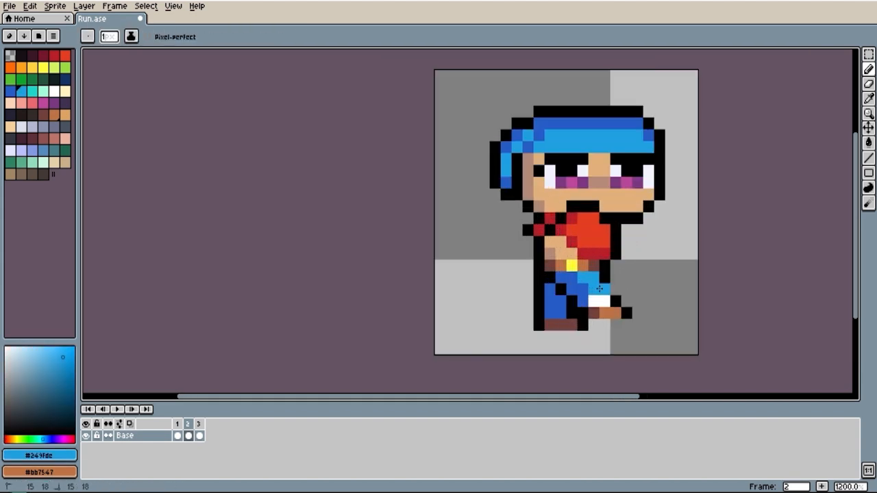
Indent the back of the rear leg by drawing a black pixel inside it and erasing the outer outline pixel beside it.
{"action": "left_click", "coordinate": [608, 282], "text": "alt"}
{"action": "scroll", "coordinate": [511, 305], "scroll_direction": "down", "scroll_amount": 1}
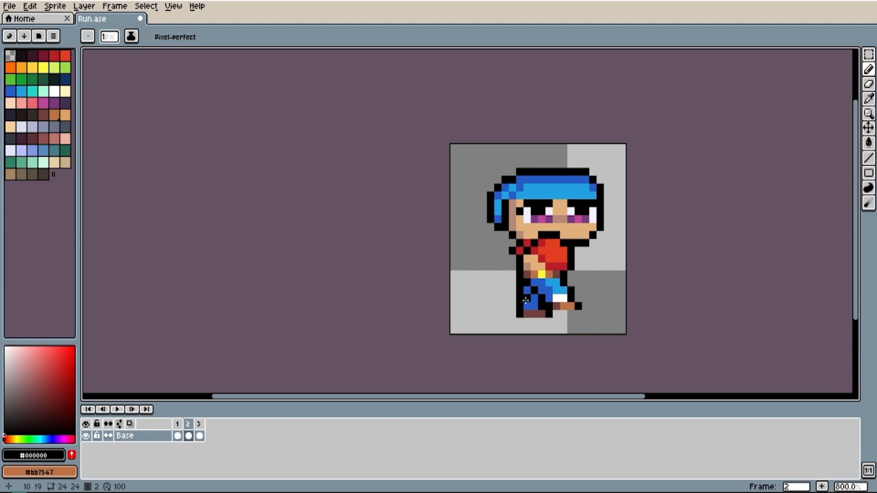
{"action": "left_click", "coordinate": [513, 300]}
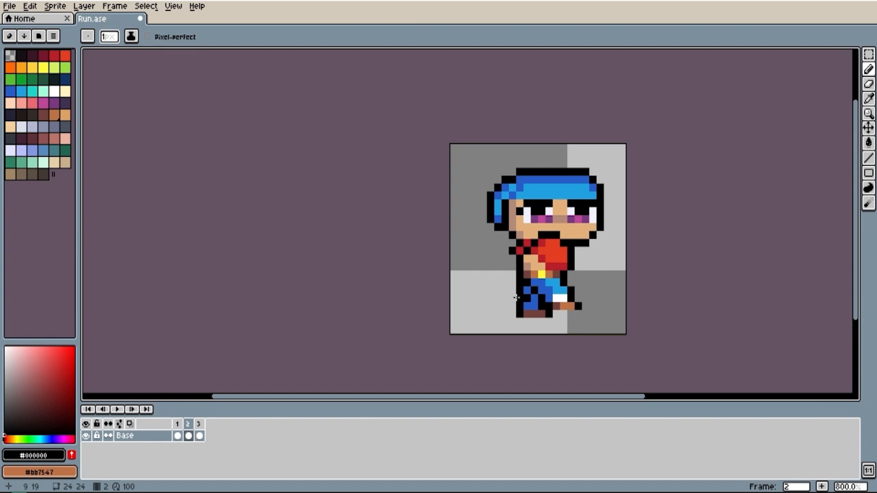
{"action": "key", "text": "e"}
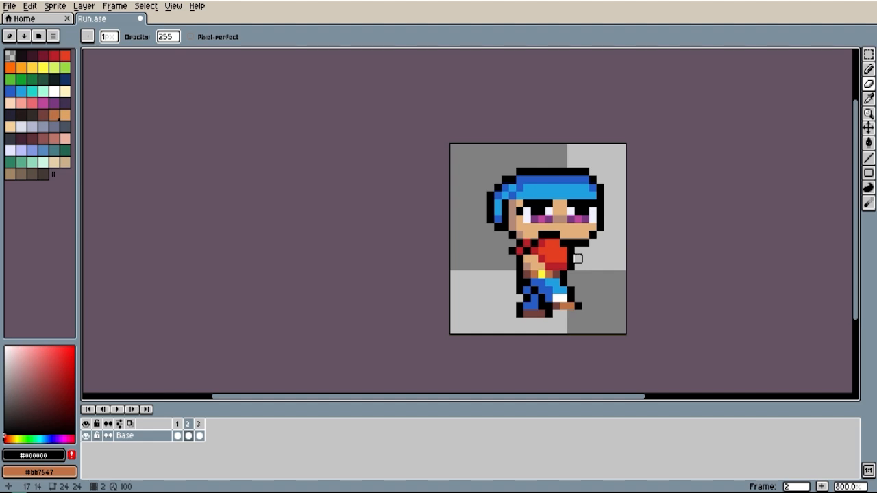
Shift the whole character in frame 2 one pixel left and compare its position with frame 1.
{"action": "left_click", "coordinate": [176, 424]}
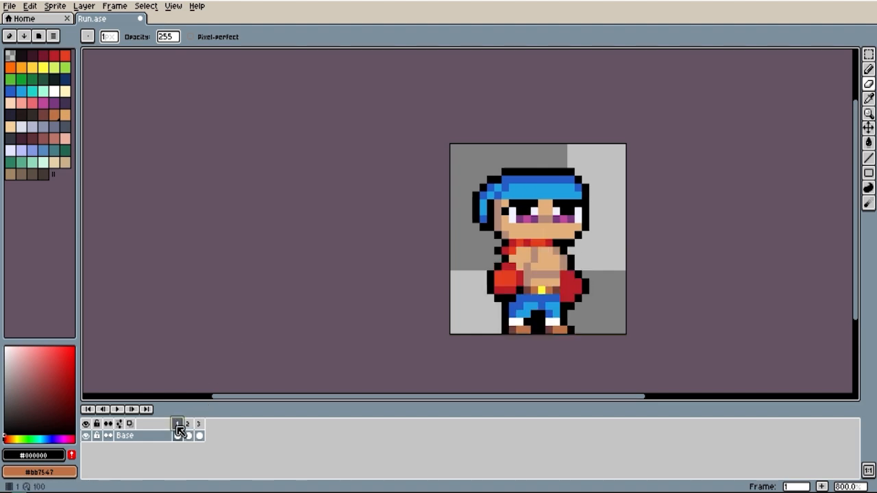
{"action": "left_click", "coordinate": [189, 424]}
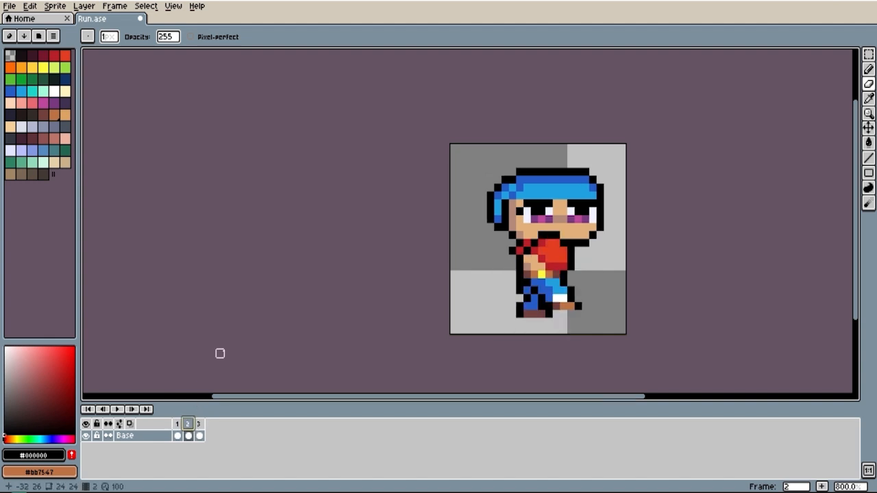
{"action": "key", "text": "m"}
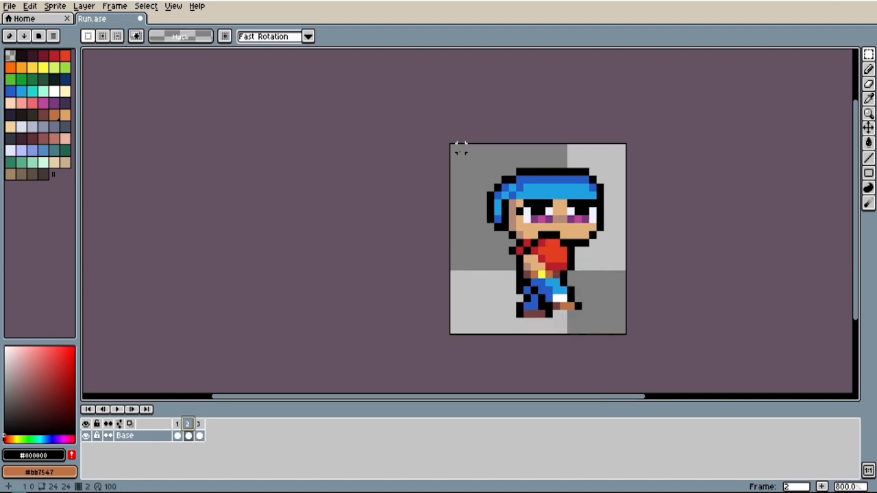
{"action": "left_click_drag", "start_coordinate": [458, 145], "coordinate": [658, 376]}
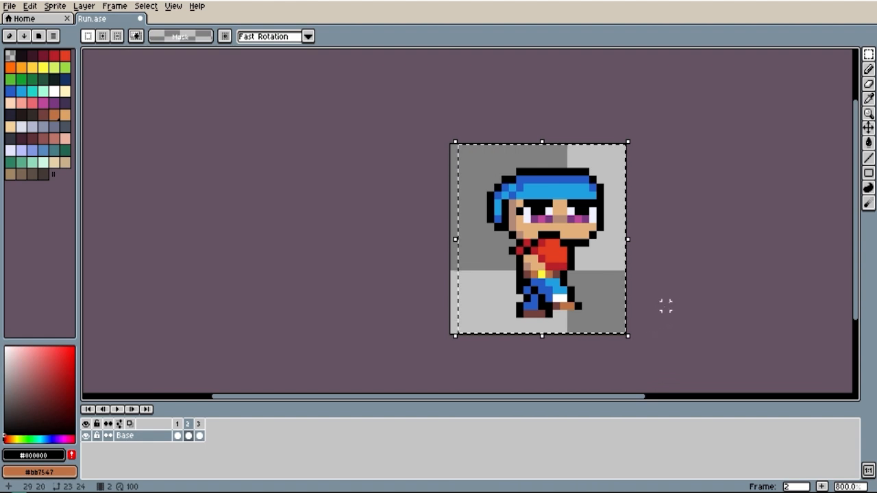
{"action": "key", "text": "Left"}
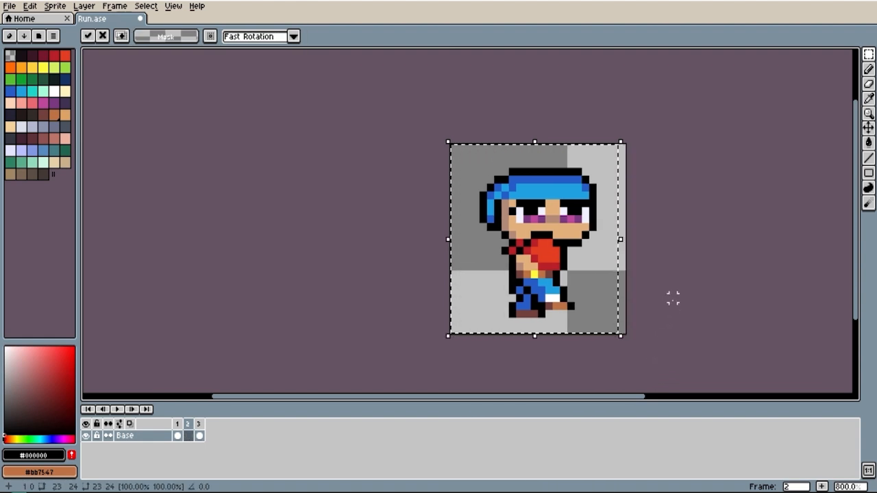
{"action": "left_click", "coordinate": [673, 298]}
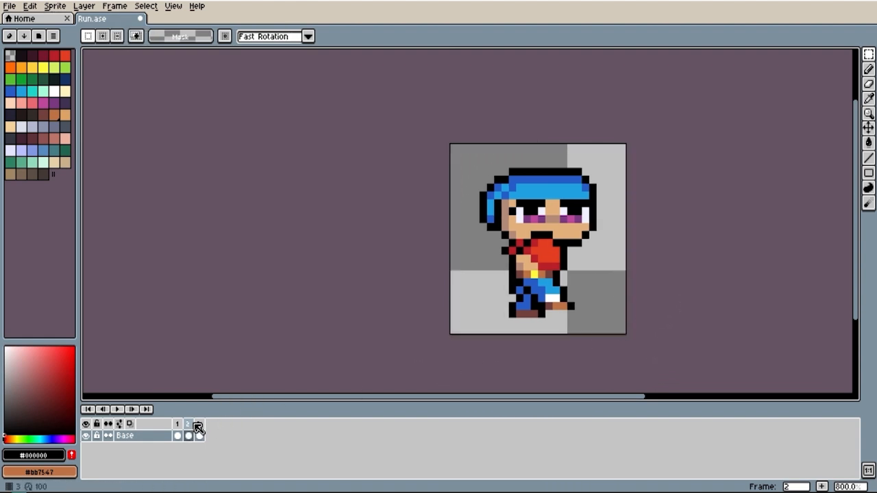
{"action": "left_click", "coordinate": [178, 424]}
{"action": "left_click", "coordinate": [189, 426]}
Enlarge the canvas by 8 px at the top, giving a size of 24 × 32 px.
{"action": "left_click_drag", "start_coordinate": [606, 254], "coordinate": [539, 231]}
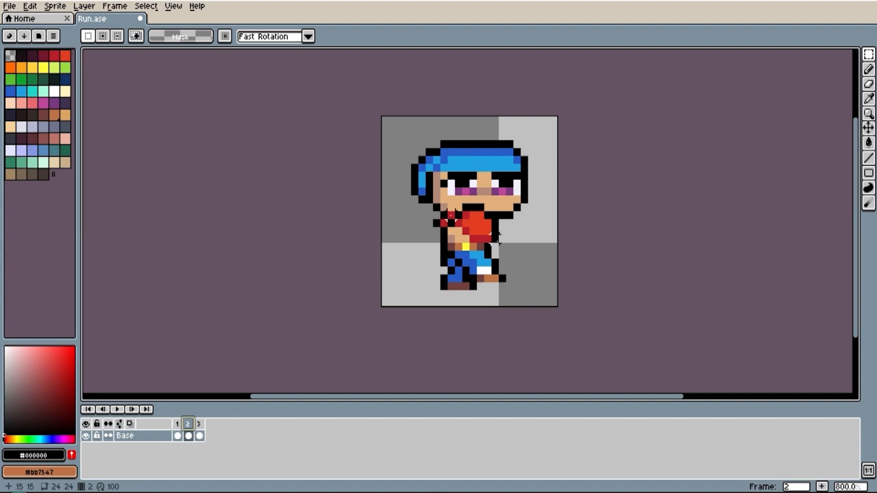
{"action": "left_click", "coordinate": [55, 6]}
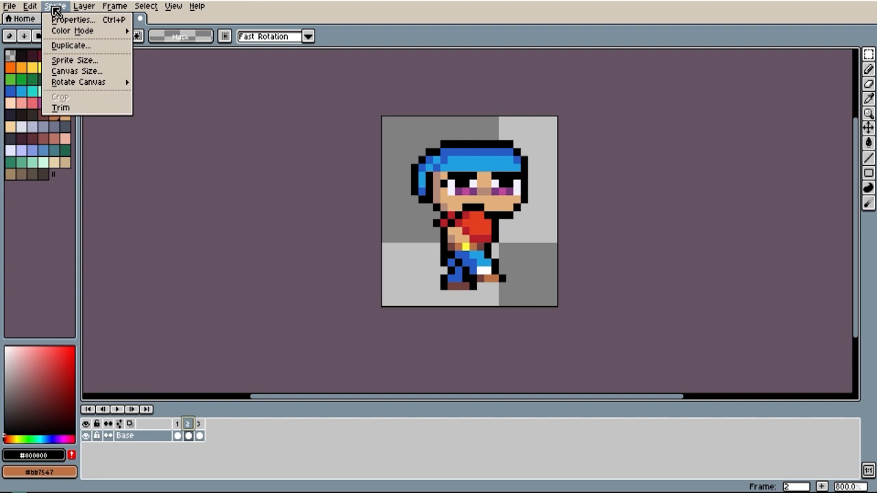
{"action": "left_click", "coordinate": [78, 72]}
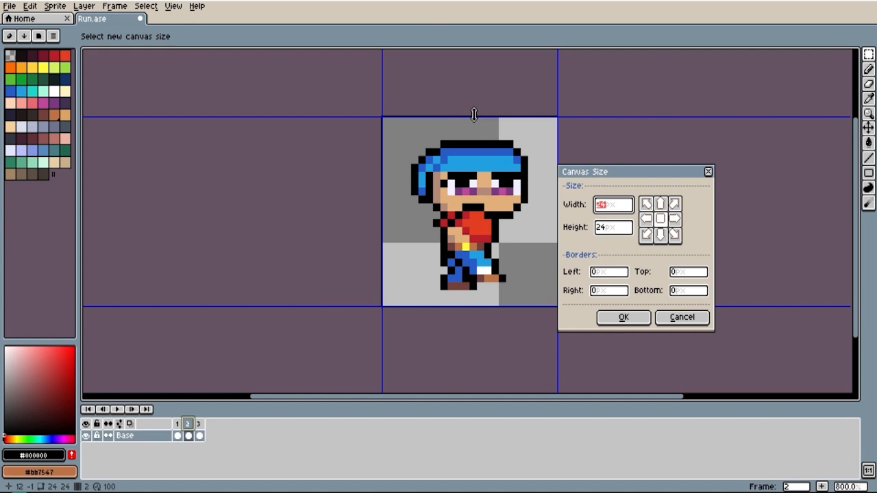
{"action": "left_click_drag", "start_coordinate": [474, 114], "coordinate": [472, 55]}
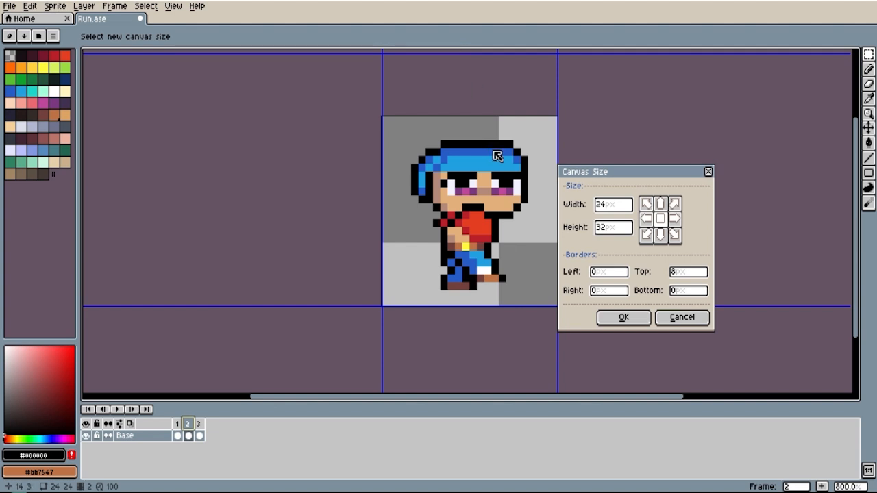
{"action": "left_click", "coordinate": [640, 325]}
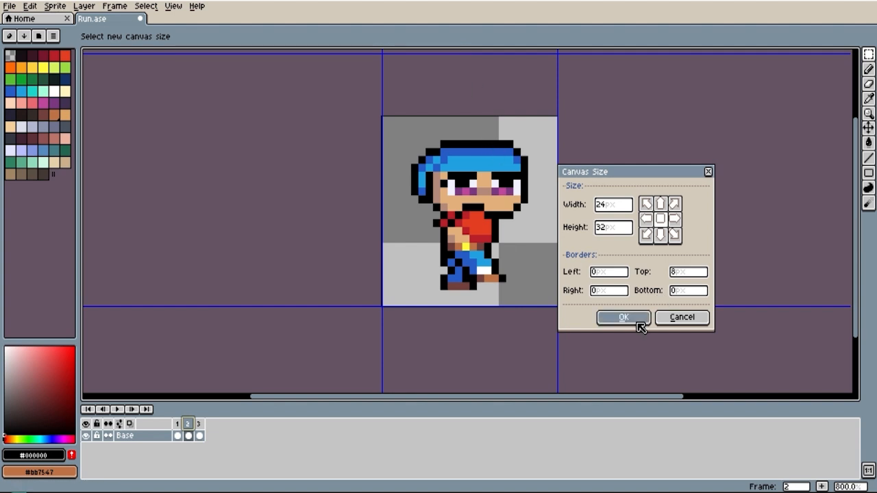
{"action": "left_click_drag", "start_coordinate": [495, 243], "coordinate": [495, 216]}
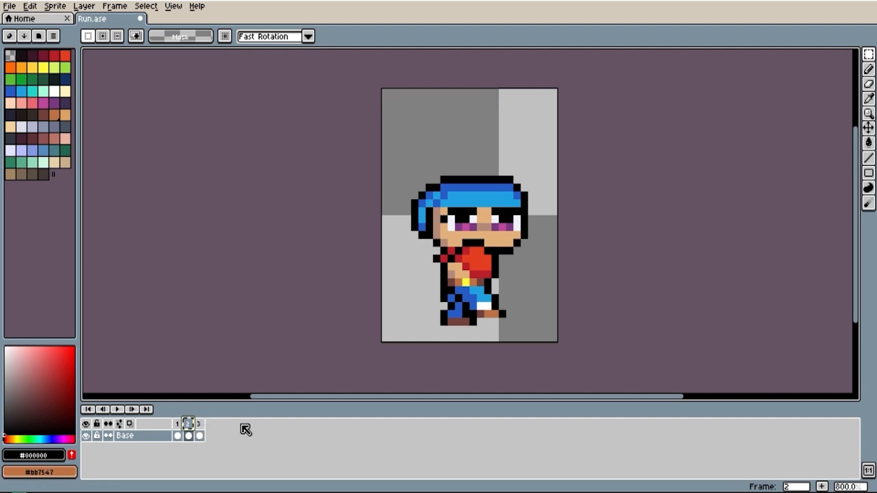
Duplicate frame 2 twice to add two more copies of the crouched pose.
{"action": "key", "text": "alt+n"}
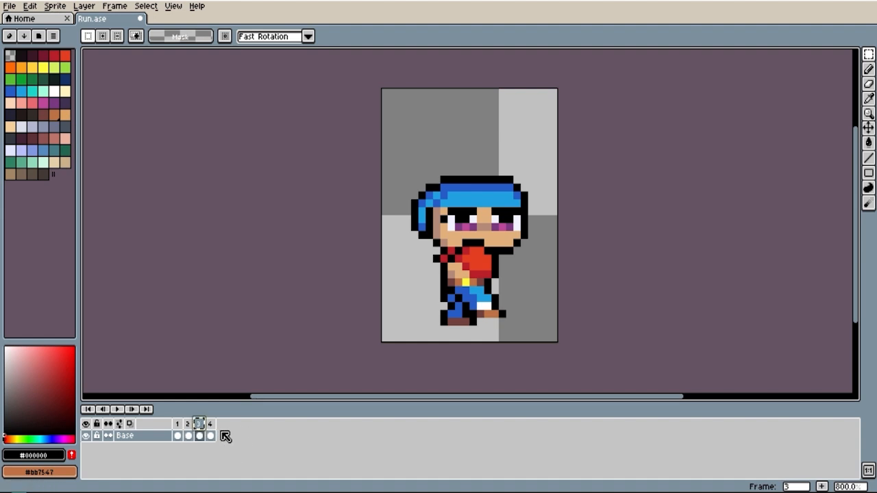
{"action": "key", "text": "alt+n"}
{"action": "left_click", "coordinate": [199, 432]}
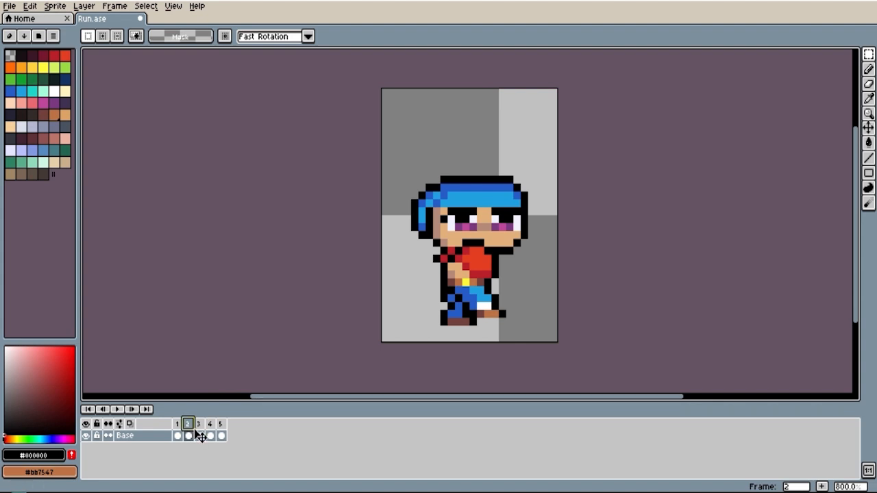
{"action": "key", "text": "comma"}
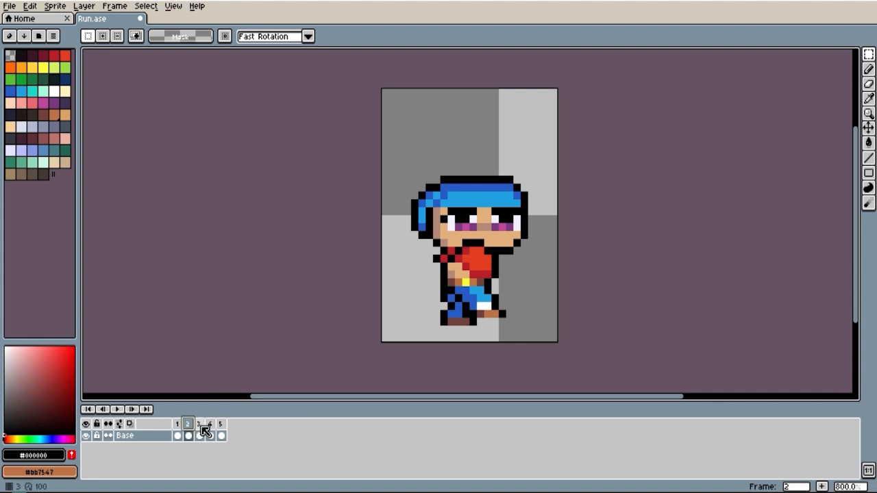
Select the character in frame 3 and move it up two pixels.
{"action": "left_click", "coordinate": [202, 425]}
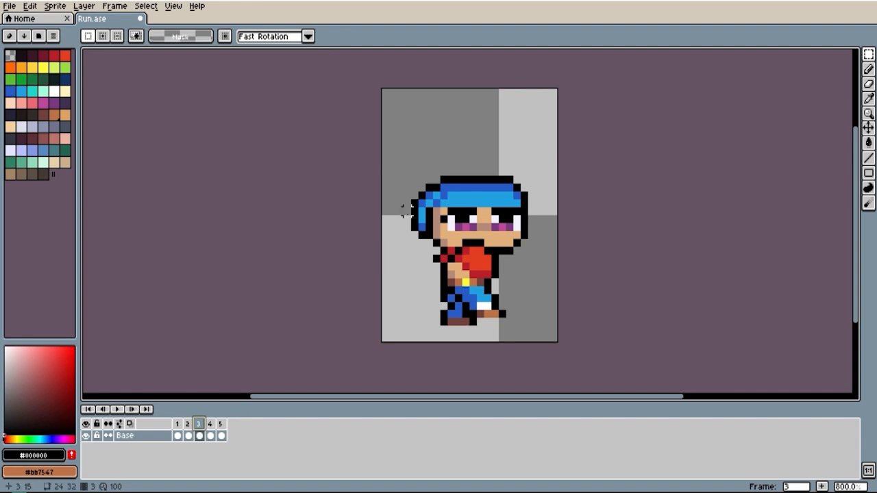
{"action": "left_click_drag", "start_coordinate": [378, 148], "coordinate": [595, 385]}
{"action": "left_click_drag", "start_coordinate": [583, 213], "coordinate": [589, 329]}
{"action": "key", "text": "Up"}
{"action": "key", "text": "Up"}
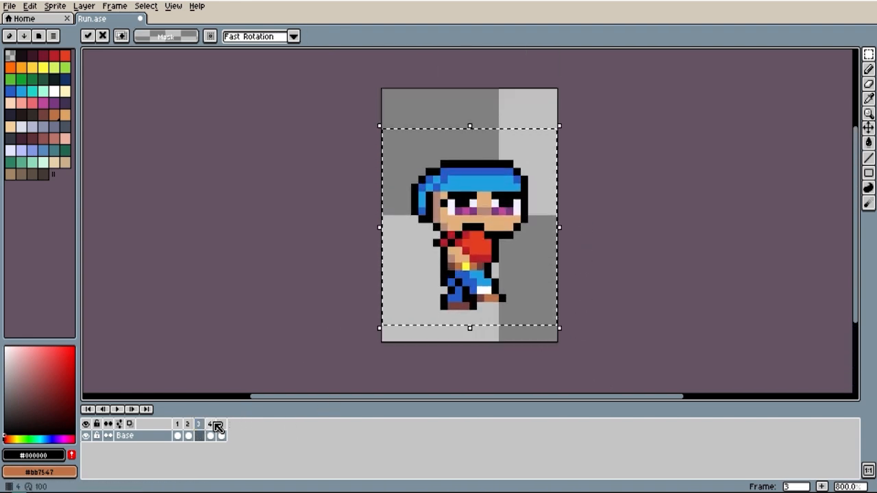
Move the character in frame 4 up four pixels, clear the selection and play the animation.
{"action": "left_click", "coordinate": [213, 424]}
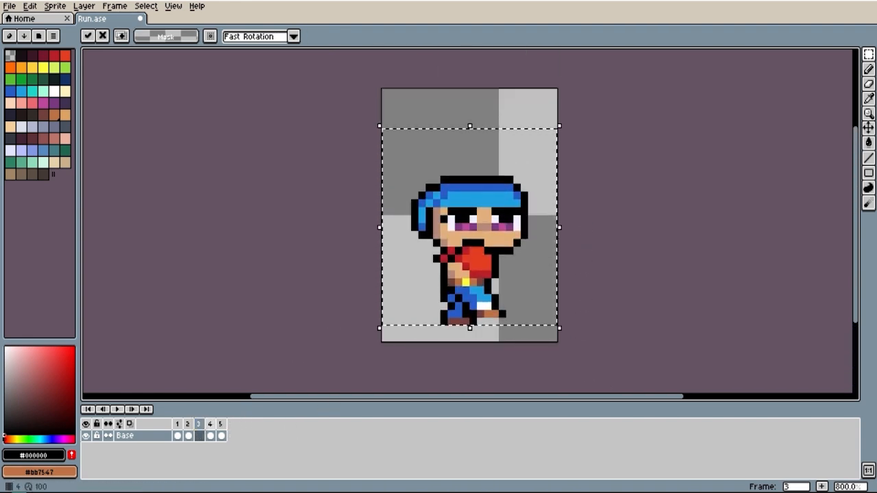
{"action": "left_click", "coordinate": [459, 241]}
{"action": "left_click_drag", "start_coordinate": [375, 140], "coordinate": [570, 351]}
{"action": "left_click", "coordinate": [537, 282]}
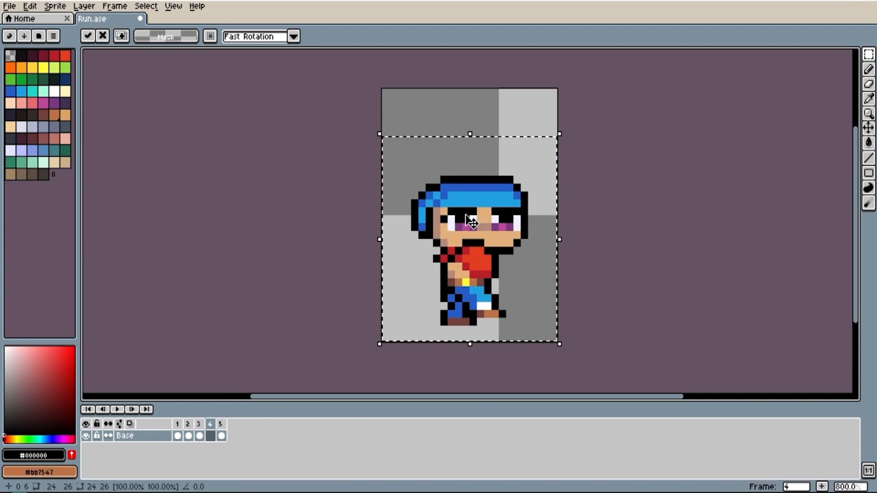
{"action": "left_click_drag", "start_coordinate": [483, 219], "coordinate": [482, 203]}
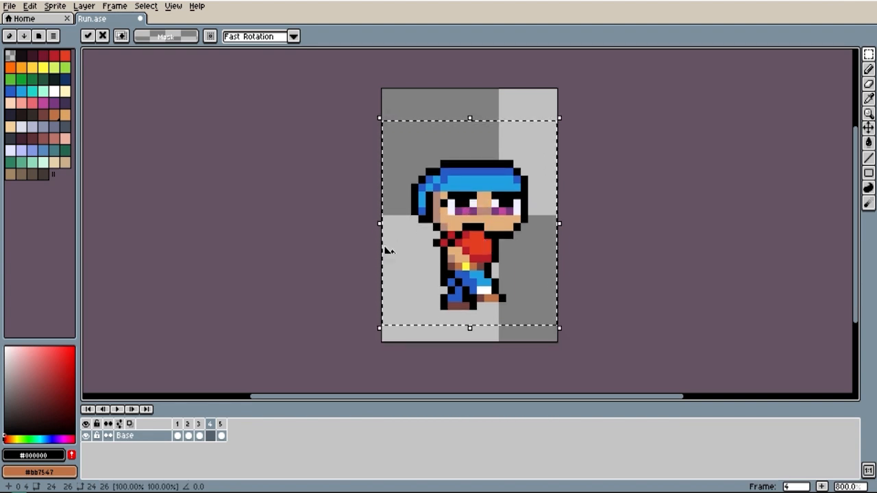
{"action": "key", "text": "Up"}
{"action": "key", "text": "Up"}
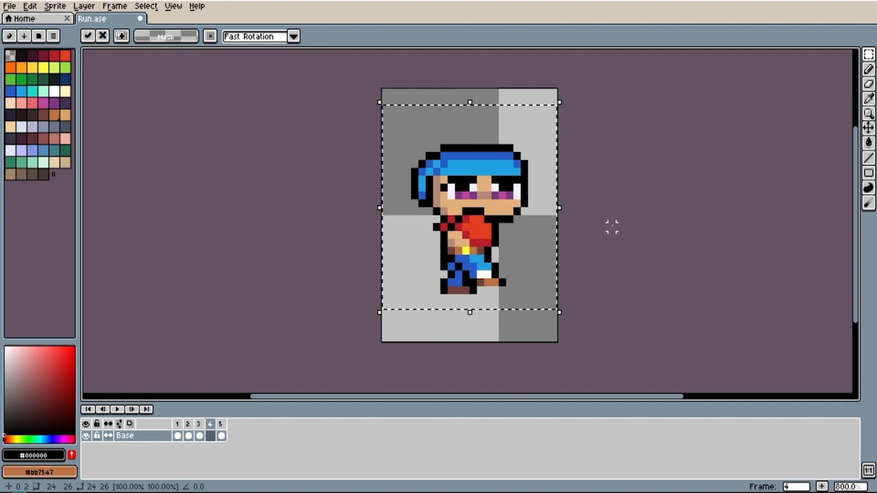
{"action": "key", "text": "ctrl+d"}
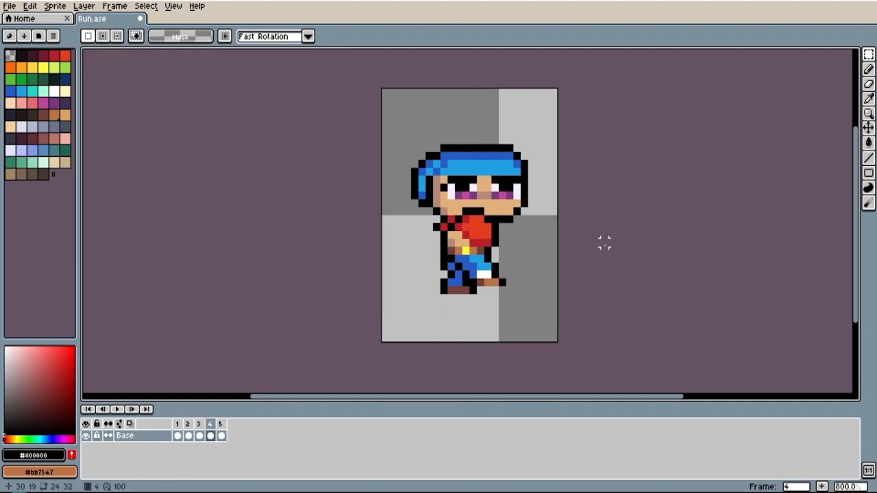
{"action": "left_click", "coordinate": [118, 411]}
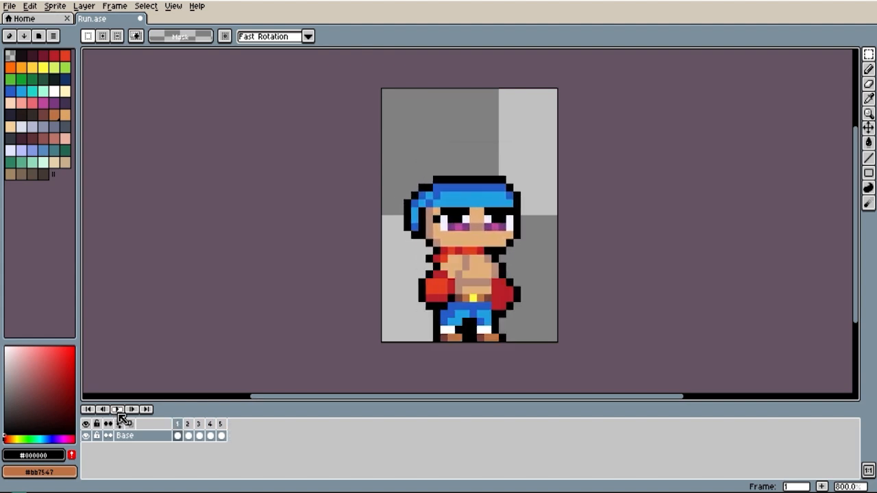
Select the character in frame 5, move it up two pixels and clear the selection.
{"action": "left_click", "coordinate": [223, 427]}
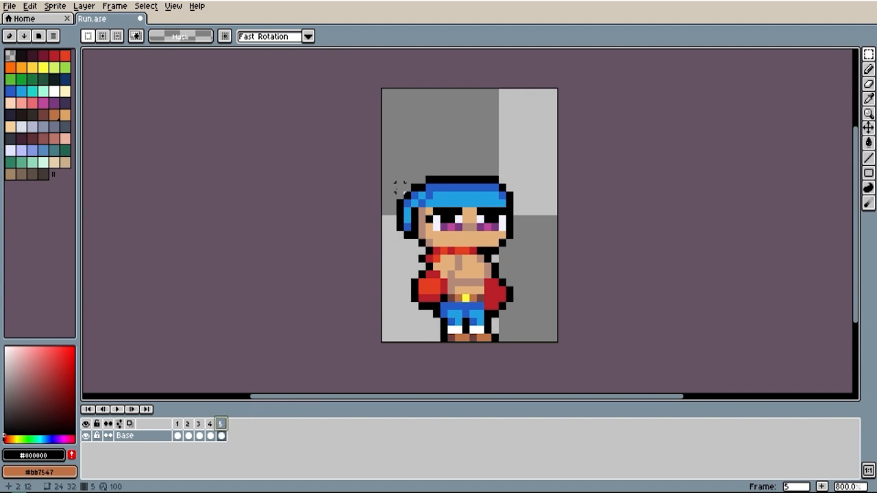
{"action": "left_click_drag", "start_coordinate": [380, 150], "coordinate": [569, 352]}
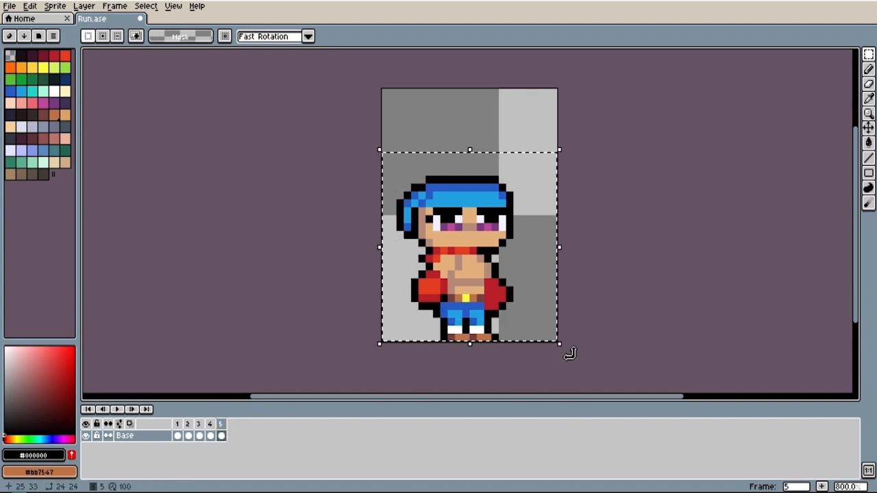
{"action": "key", "text": "Up"}
{"action": "key", "text": "Up"}
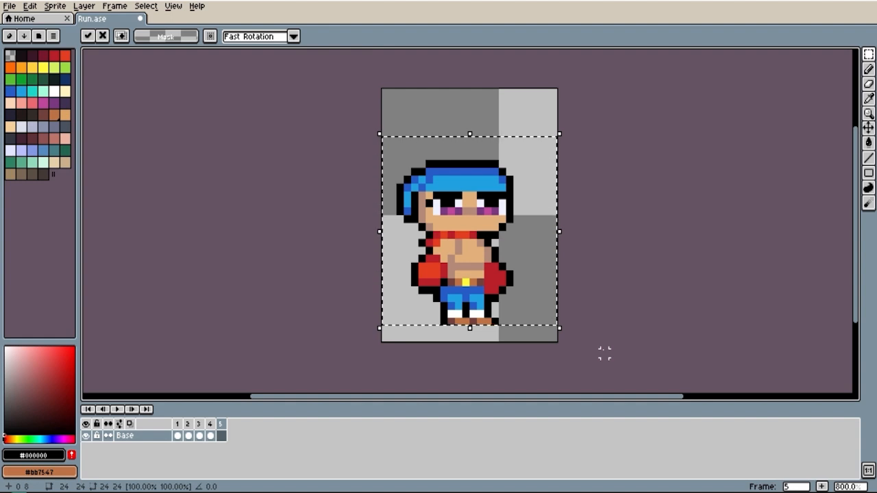
{"action": "scroll", "coordinate": [628, 295], "scroll_direction": "right", "scroll_amount": 1}
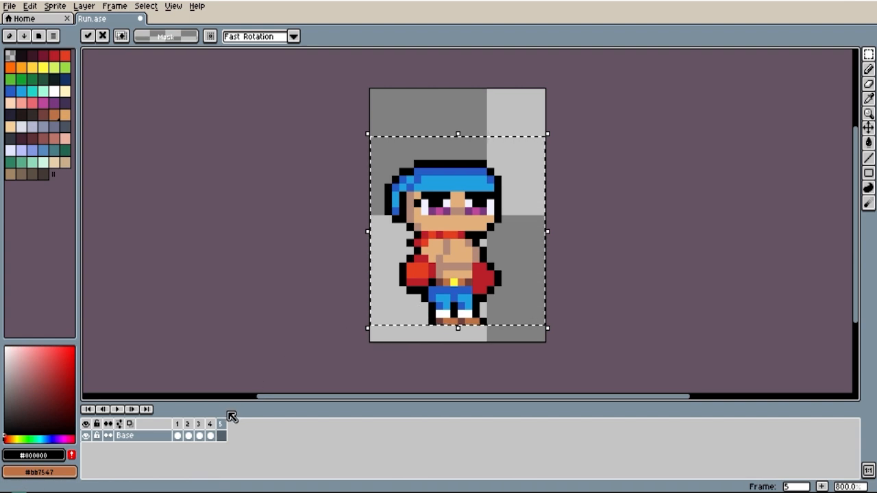
{"action": "left_click", "coordinate": [209, 424]}
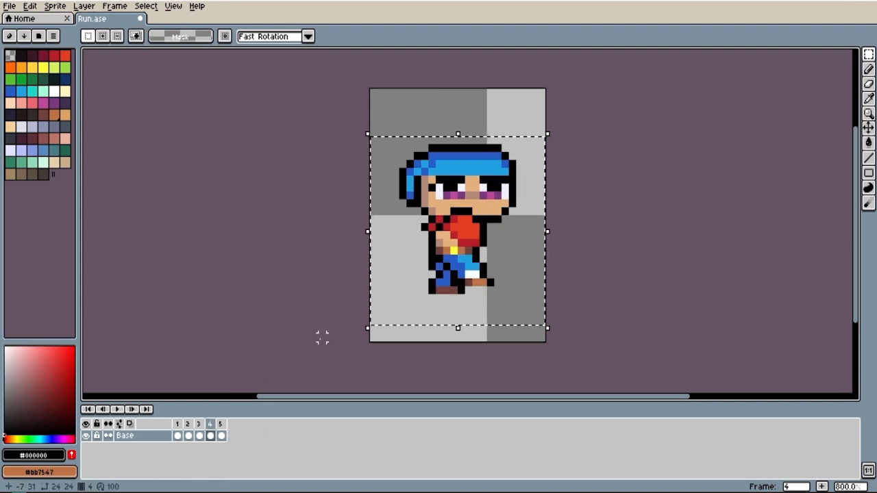
{"action": "key", "text": "ctrl+d"}
Select the character's legs in frame 5, shift them one pixel to the right and deselect them.
{"action": "left_click", "coordinate": [220, 424]}
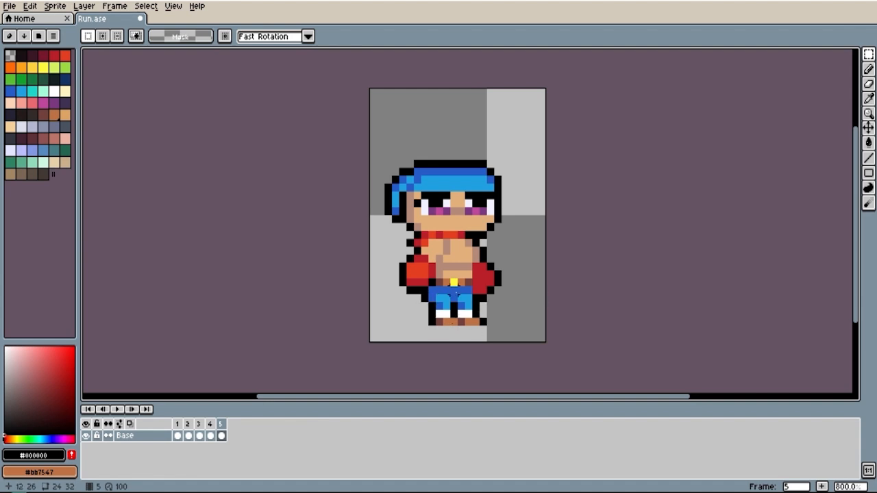
{"action": "left_click_drag", "start_coordinate": [418, 292], "coordinate": [511, 343]}
{"action": "left_click_drag", "start_coordinate": [470, 315], "coordinate": [477, 315]}
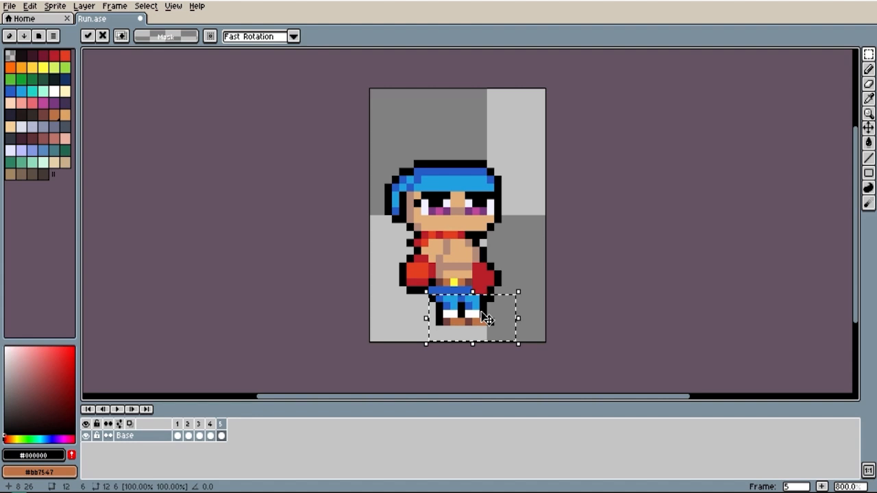
{"action": "left_click", "coordinate": [583, 292]}
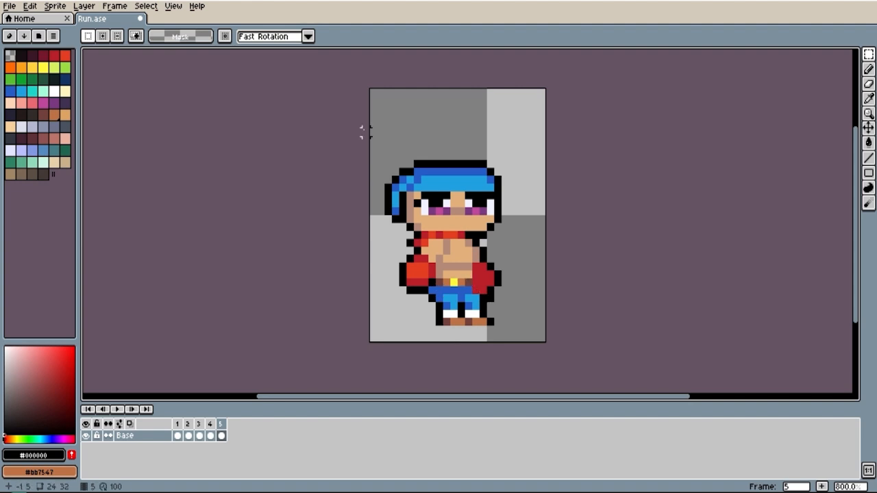
Move the whole character in frame 5 one pixel to the right, clear the selection and play the animation.
{"action": "left_click", "coordinate": [209, 425]}
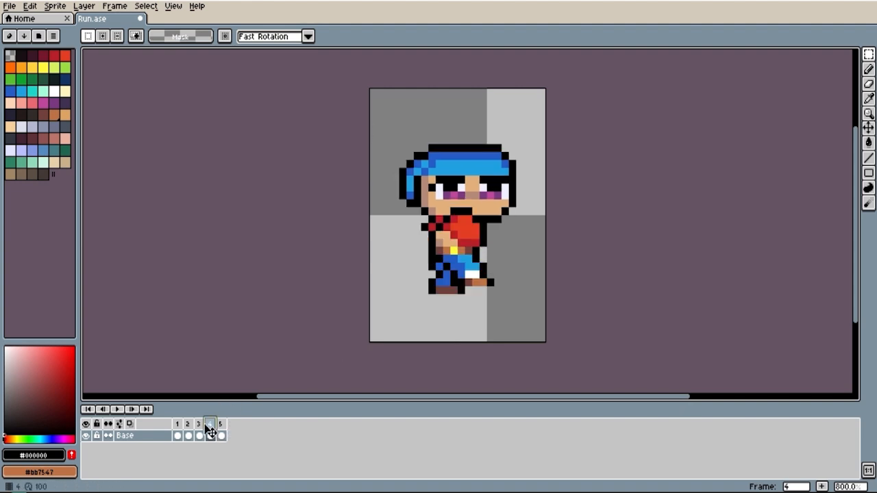
{"action": "left_click", "coordinate": [177, 425]}
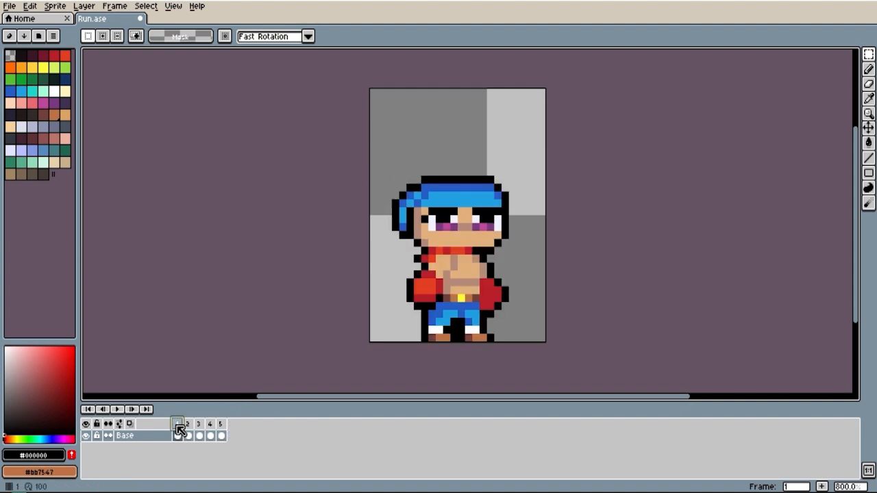
{"action": "left_click", "coordinate": [221, 425]}
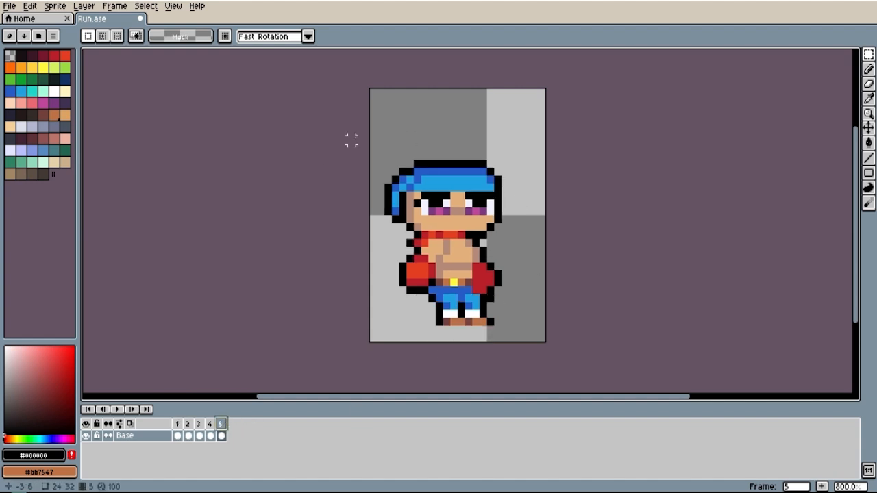
{"action": "left_click_drag", "start_coordinate": [357, 120], "coordinate": [600, 385]}
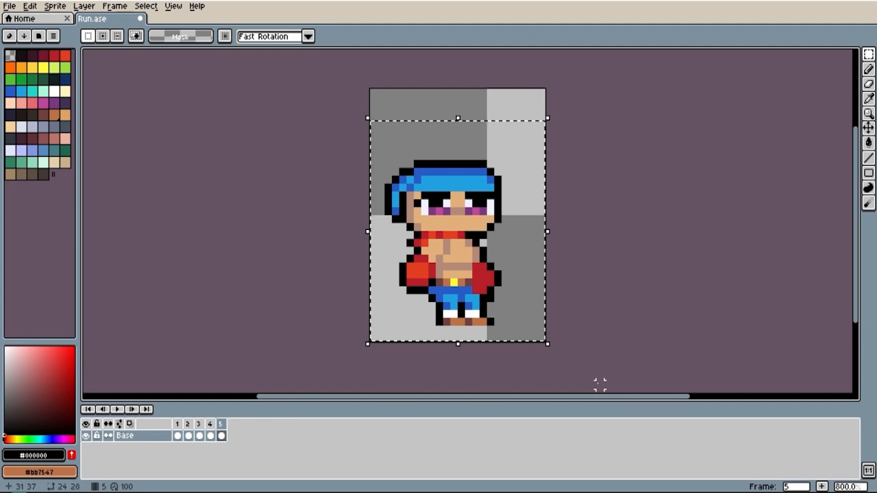
{"action": "key", "text": "Right"}
{"action": "key", "text": "ctrl+d"}
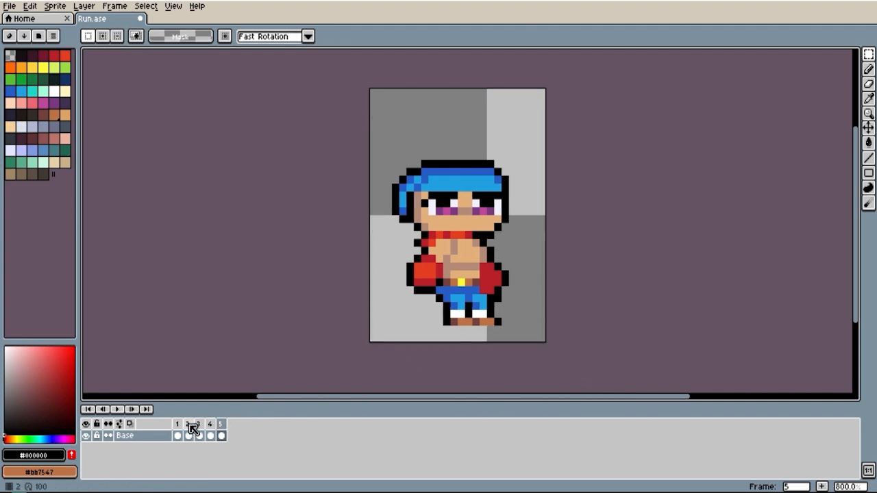
{"action": "left_click", "coordinate": [117, 409]}
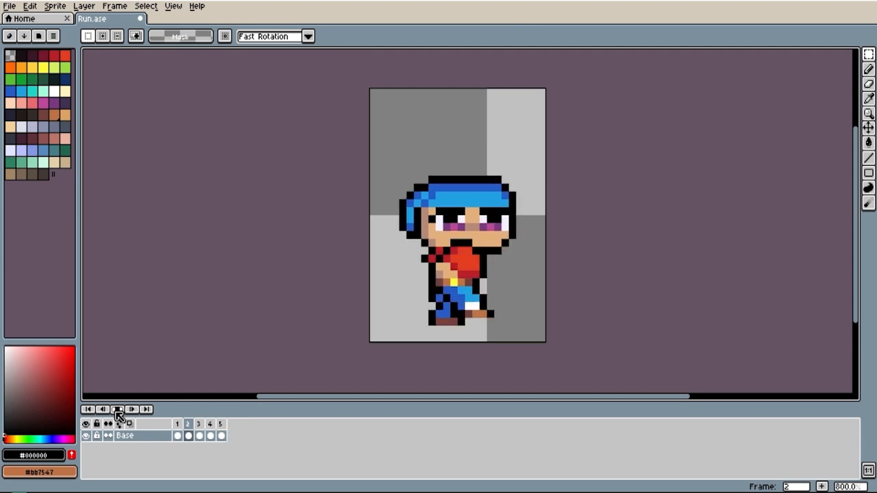
Select the crouched character in frame 2 and move it up one pixel.
{"action": "left_click", "coordinate": [189, 438]}
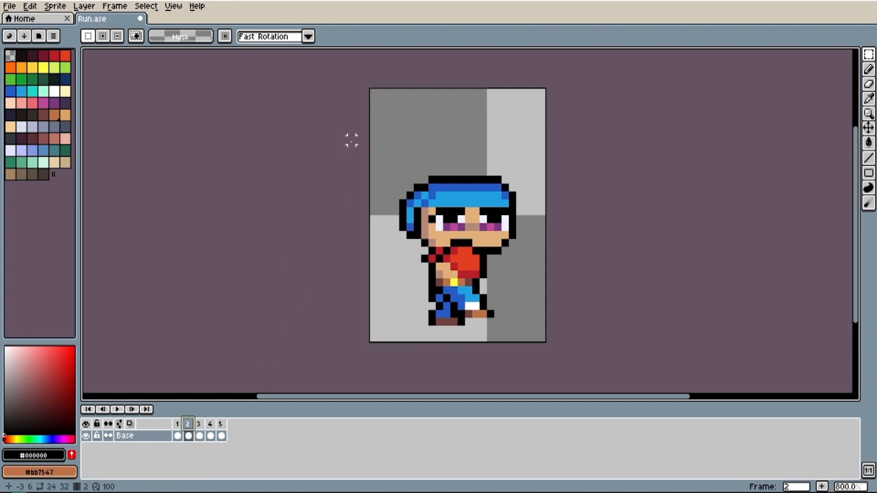
{"action": "left_click_drag", "start_coordinate": [351, 139], "coordinate": [587, 374]}
{"action": "key", "text": "Up"}
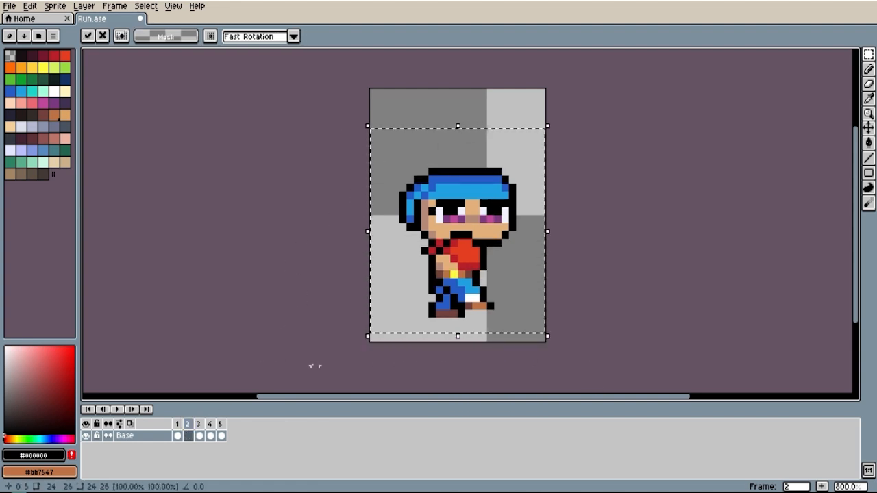
Step back and forth through frames 1 to 4 to examine how the character's height progresses.
{"action": "left_click", "coordinate": [177, 424]}
{"action": "left_click", "coordinate": [189, 425]}
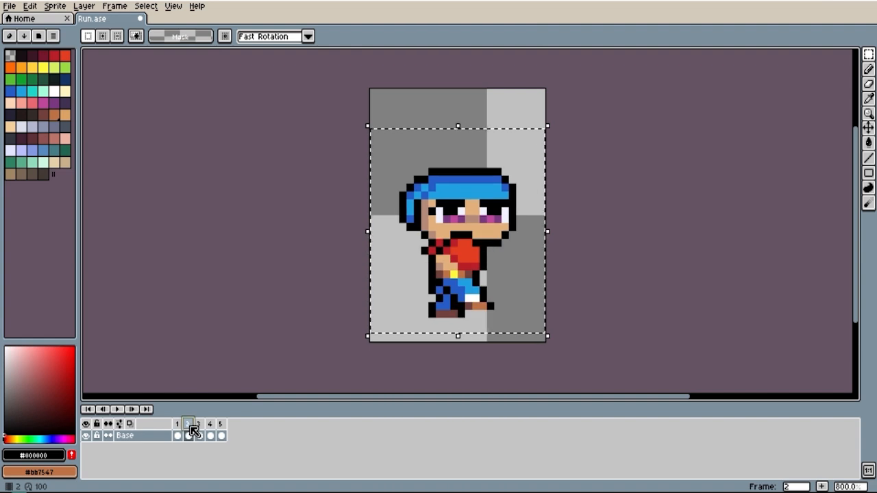
{"action": "left_click", "coordinate": [177, 425]}
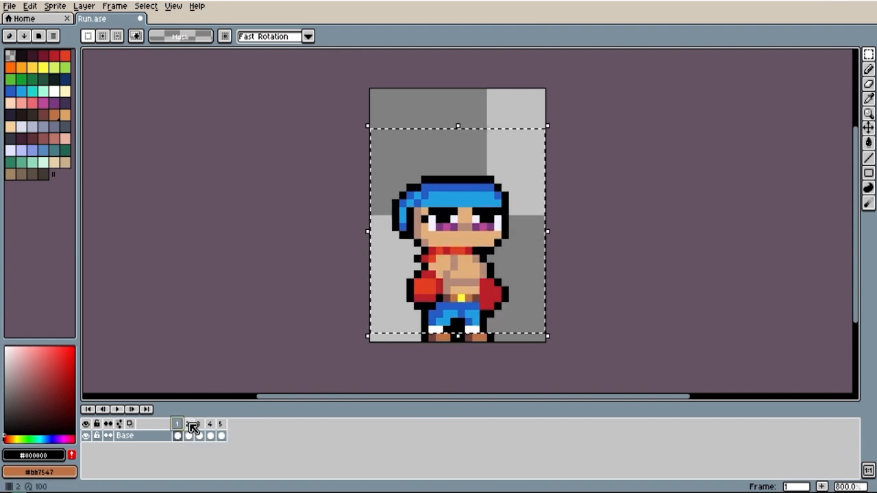
{"action": "left_click", "coordinate": [189, 424]}
{"action": "left_click", "coordinate": [177, 424]}
{"action": "left_click", "coordinate": [189, 425]}
{"action": "left_click", "coordinate": [199, 424]}
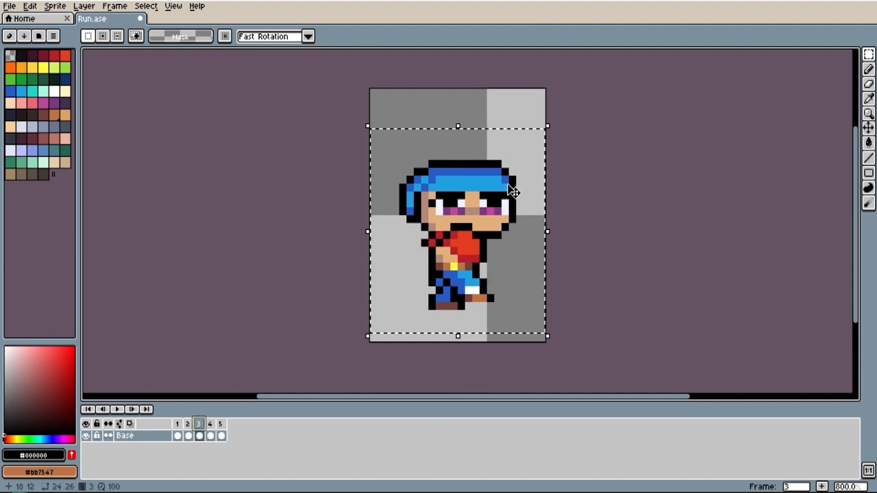
{"action": "left_click", "coordinate": [187, 424]}
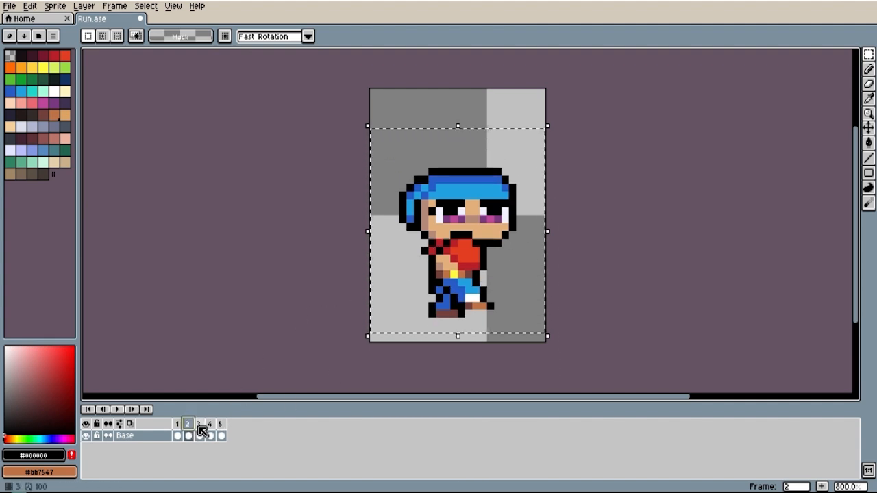
{"action": "left_click", "coordinate": [200, 425]}
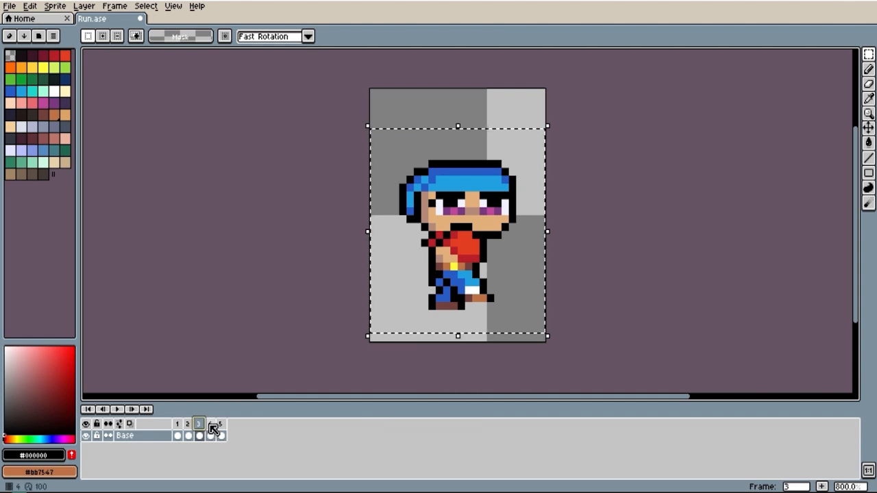
{"action": "left_click", "coordinate": [210, 424]}
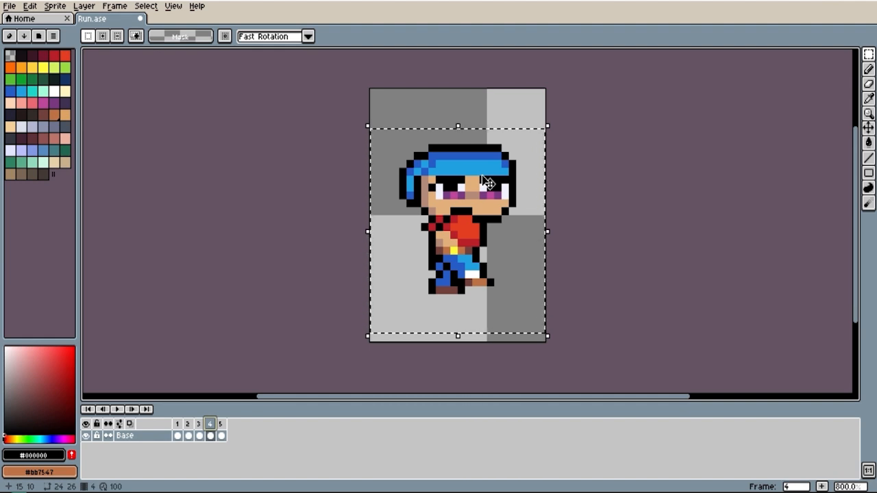
Move the selected character in frame 5 down one pixel and compare it with frame 4.
{"action": "left_click", "coordinate": [220, 425]}
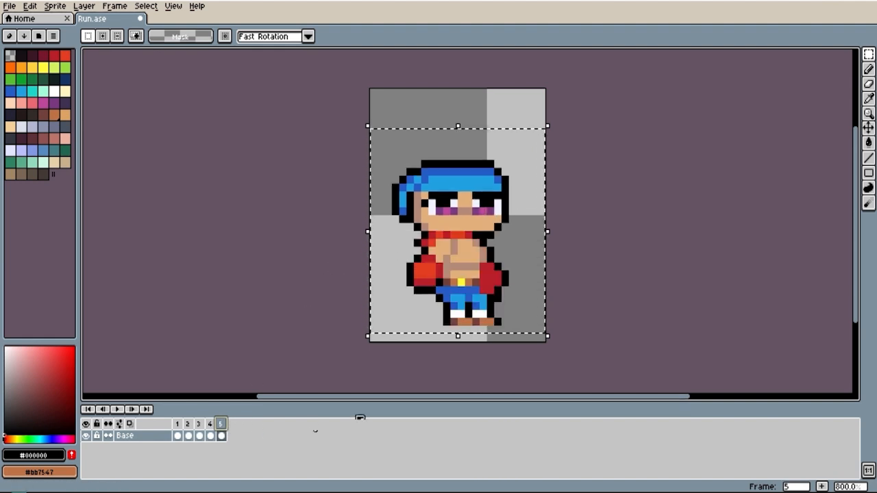
{"action": "key", "text": "Down"}
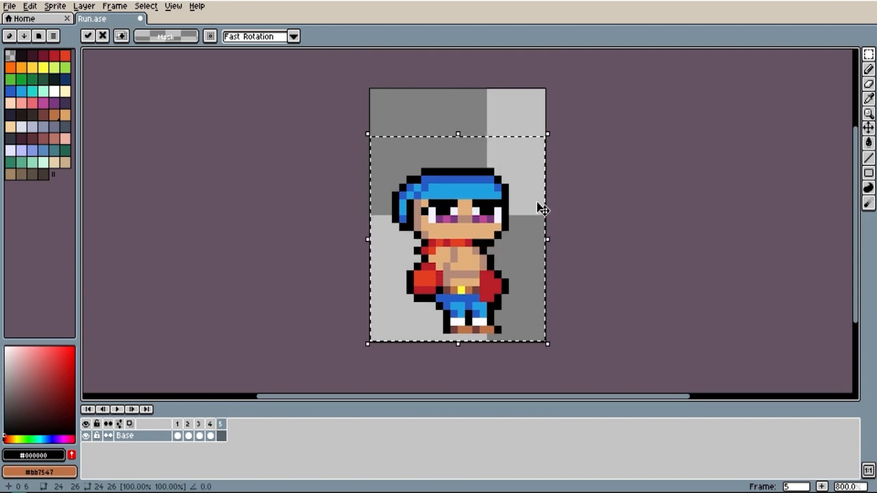
{"action": "left_click", "coordinate": [211, 424]}
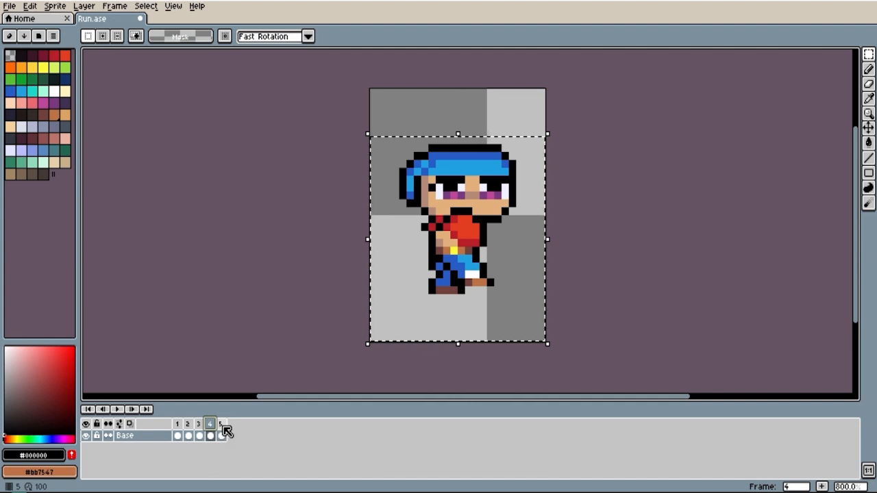
{"action": "left_click", "coordinate": [220, 425]}
Clear the selection and play back the five-frame animation to check the jump motion.
{"action": "left_click", "coordinate": [117, 409]}
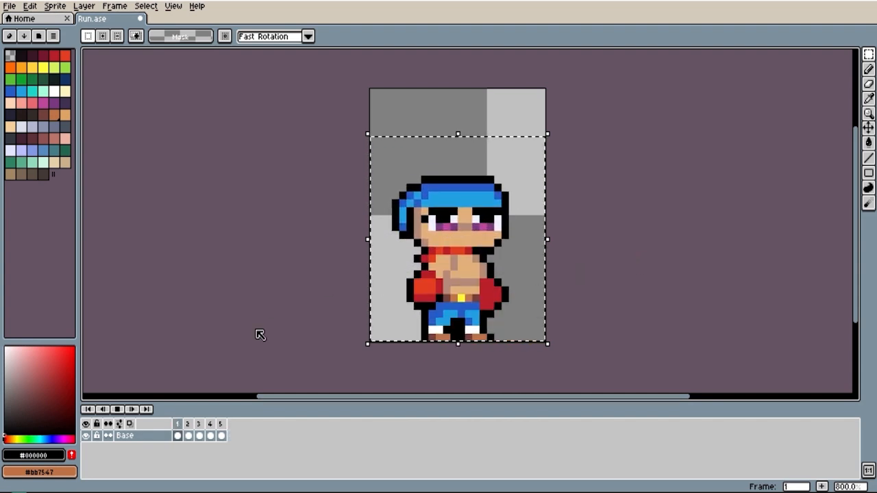
{"action": "left_click", "coordinate": [132, 410]}
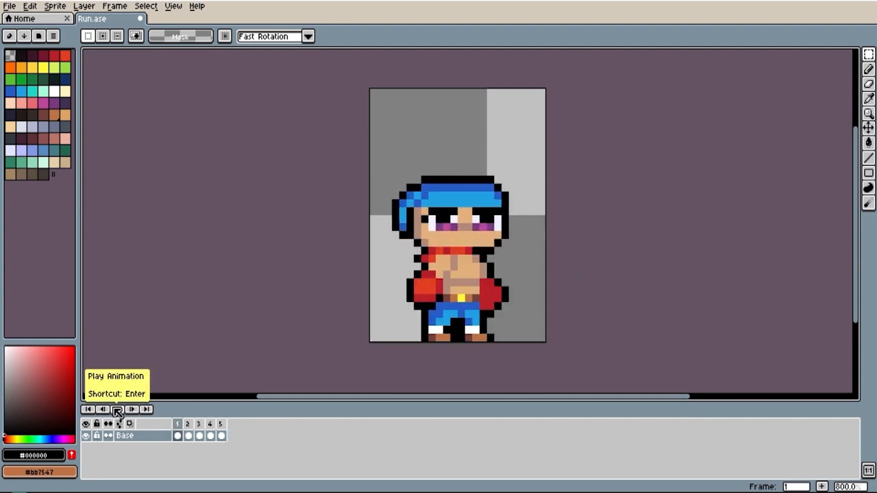
{"action": "left_click", "coordinate": [115, 410]}
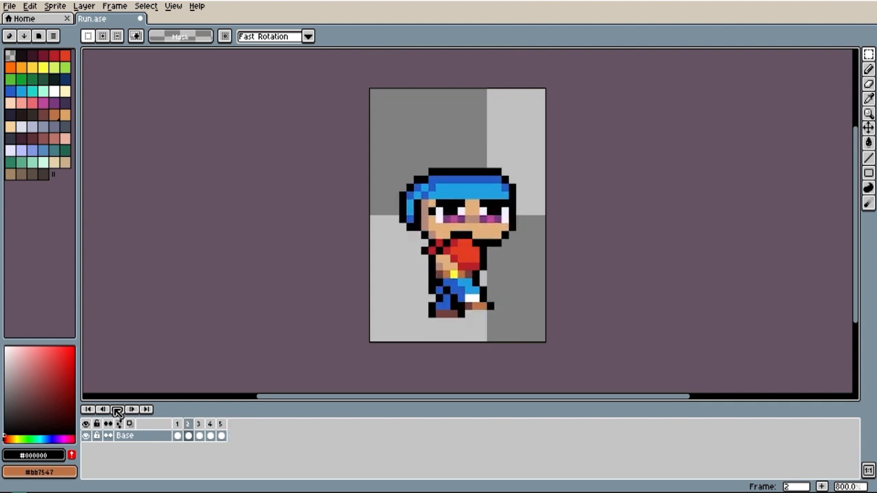
{"action": "left_click", "coordinate": [118, 410]}
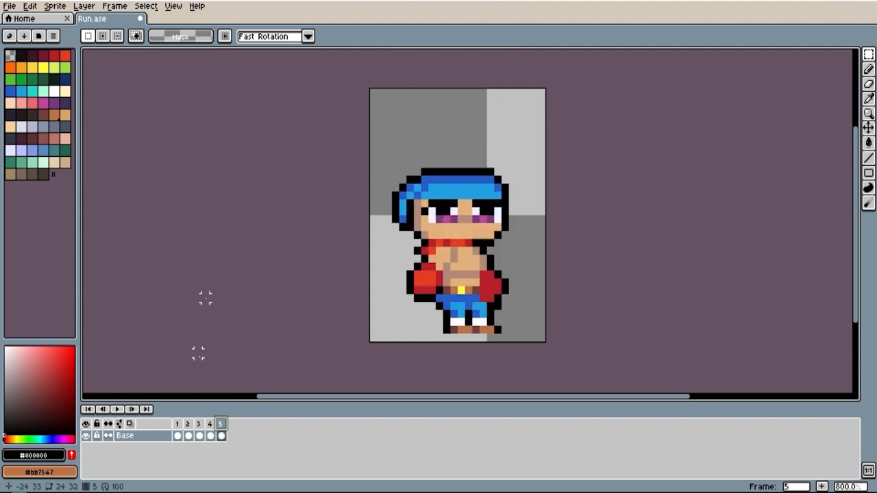
Save the sprite under the new name Jump.ase in the Characters folder.
{"action": "left_click", "coordinate": [9, 8]}
{"action": "left_click", "coordinate": [33, 67]}
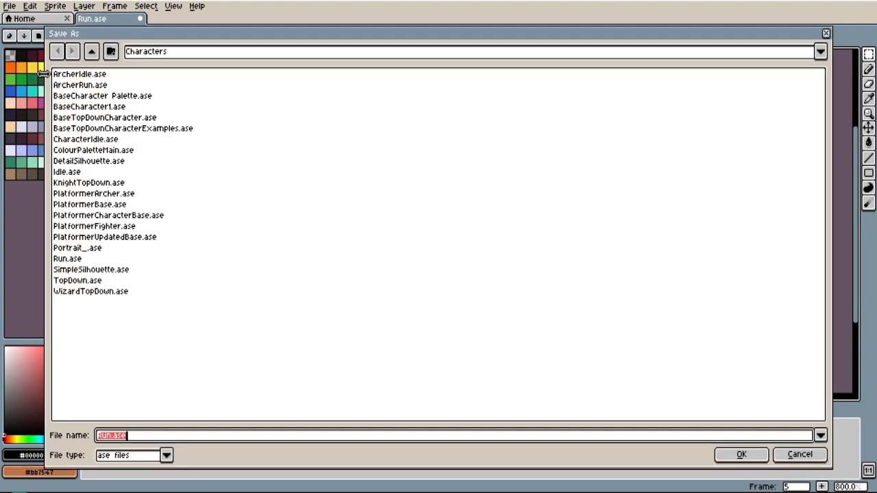
{"action": "key", "text": "End"}
{"action": "key", "text": "Left"}
{"action": "key", "text": "Left"}
{"action": "key", "text": "Left"}
{"action": "key", "text": "Left"}
{"action": "key", "text": "BackSpace"}
{"action": "key", "text": "BackSpace"}
{"action": "key", "text": "BackSpace"}
{"action": "type", "text": "Jump"}
{"action": "left_click", "coordinate": [741, 454]}
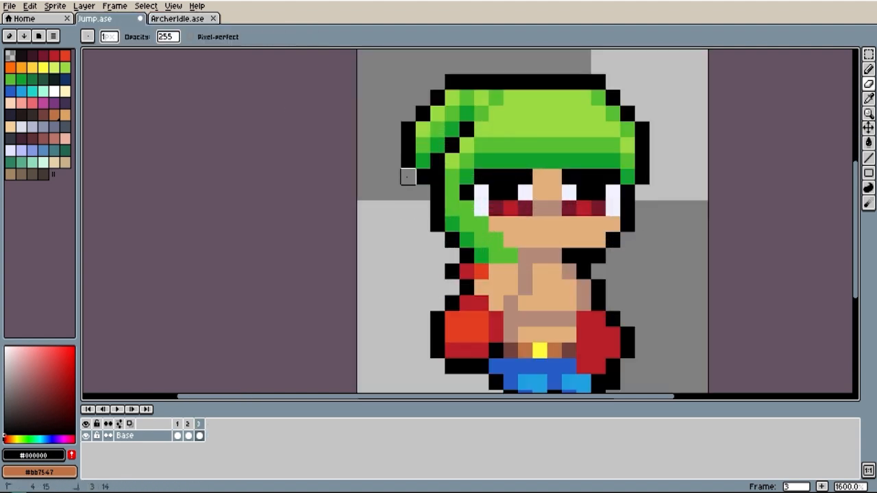
Fill the bare torso with the hat's light green (#9cdb43) and its shading with mid green (#59c135) using the Paint Bucket.
{"action": "scroll", "coordinate": [478, 245], "scroll_direction": "down", "scroll_amount": 2}
{"action": "key", "text": "Left"}
{"action": "key", "text": "Left"}
{"action": "left_click", "coordinate": [478, 245], "text": "alt"}
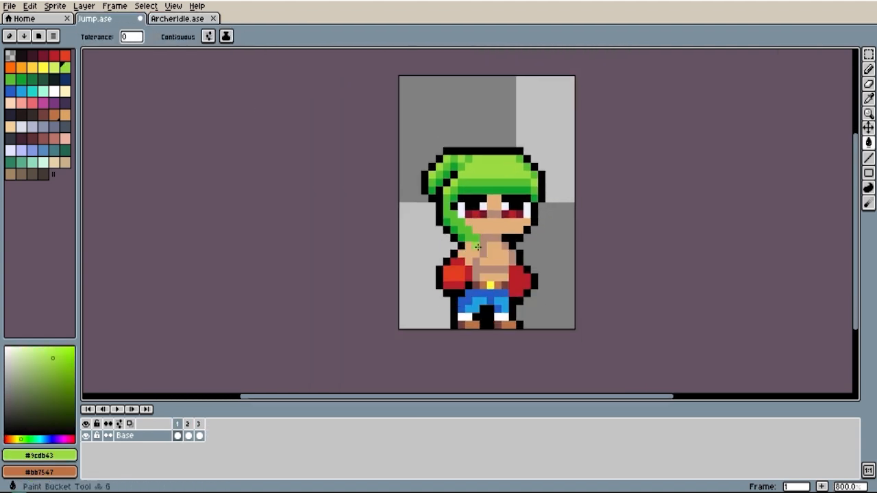
{"action": "left_click", "coordinate": [478, 245]}
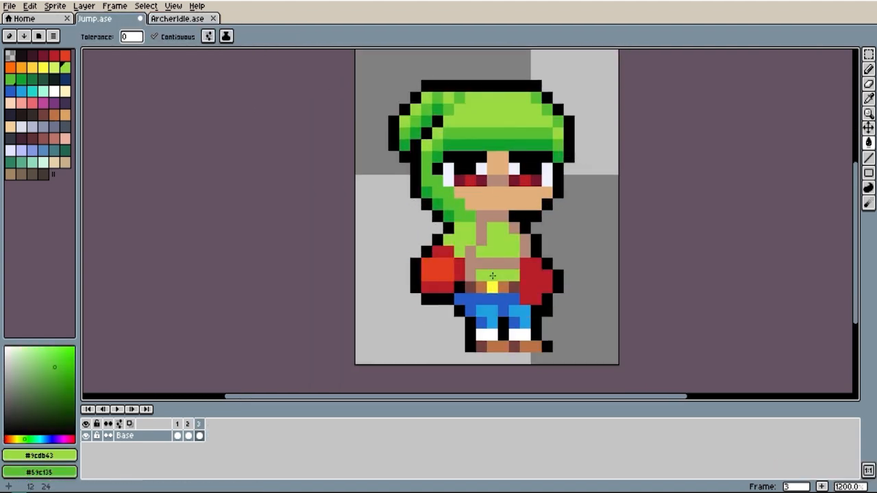
{"action": "right_click", "coordinate": [493, 263]}
Paint over the belt in frame 1 with mid green (#59c135) to extend the tunic down to the trousers.
{"action": "key", "text": "b"}
{"action": "key", "text": "Right"}
{"action": "key", "text": "Right"}
{"action": "key", "text": "g"}
{"action": "key", "text": "Right"}
{"action": "key", "text": "b"}
{"action": "key", "text": "Right"}
{"action": "left_click_drag", "start_coordinate": [470, 298], "coordinate": [509, 295]}
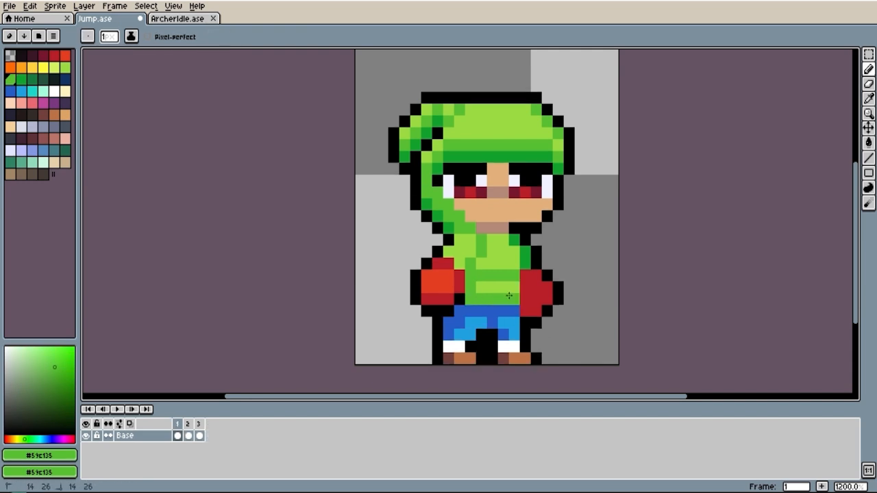
Paint over the belt in frames 2 and 3 with the tunic's mid green (#59c135).
{"action": "key", "text": "Right"}
{"action": "left_click", "coordinate": [476, 277], "text": "alt"}
{"action": "scroll", "coordinate": [571, 258], "scroll_direction": "down", "scroll_amount": 1}
{"action": "scroll", "coordinate": [460, 180], "scroll_direction": "down", "scroll_amount": 1}
{"action": "scroll", "coordinate": [550, 229], "scroll_direction": "up", "scroll_amount": 2}
Recolour the shoes in all three frames with the taupe shades #796755 and #a08662 sampled from ArcherIdle.ase.
{"action": "left_click", "coordinate": [489, 298], "text": "alt"}
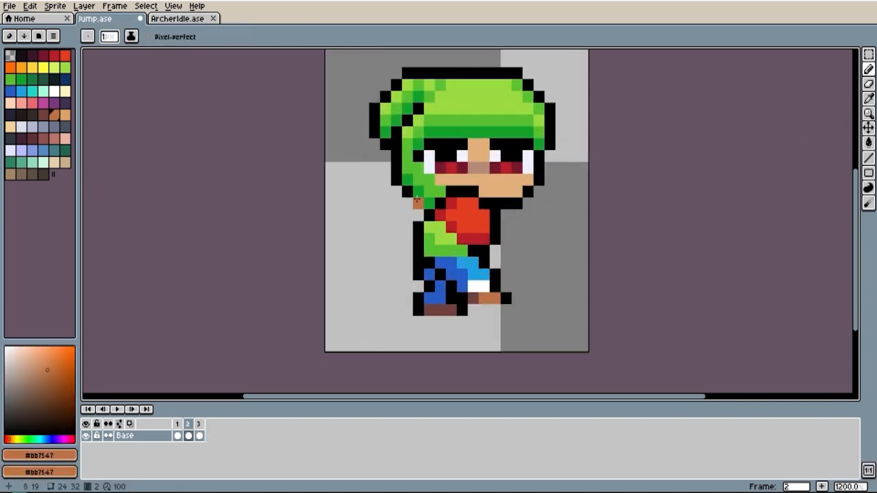
{"action": "left_click", "coordinate": [178, 19]}
{"action": "left_click", "coordinate": [465, 354], "text": "alt"}
{"action": "right_click", "coordinate": [491, 352], "text": "alt"}
{"action": "left_click", "coordinate": [96, 19]}
{"action": "key", "text": "g"}
{"action": "left_click", "coordinate": [472, 299]}
{"action": "right_click", "coordinate": [489, 299]}
{"action": "key", "text": "Right"}
{"action": "key", "text": "Right"}
{"action": "key", "text": "Right"}
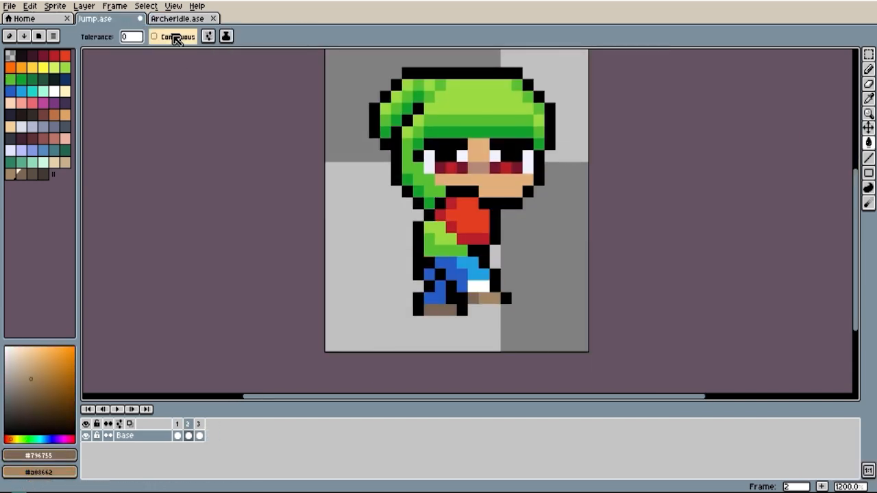
Recolour the blue trousers and white socks in all three frames with browns #71413b and #bb7547 sampled from ArcherIdle.ase.
{"action": "left_click", "coordinate": [178, 18]}
{"action": "left_click", "coordinate": [472, 280], "text": "alt"}
{"action": "left_click", "coordinate": [96, 19]}
{"action": "left_click", "coordinate": [177, 18]}
{"action": "left_click", "coordinate": [459, 259], "text": "alt"}
{"action": "left_click", "coordinate": [96, 19]}
{"action": "left_click", "coordinate": [482, 286]}
{"action": "key", "text": "Right"}
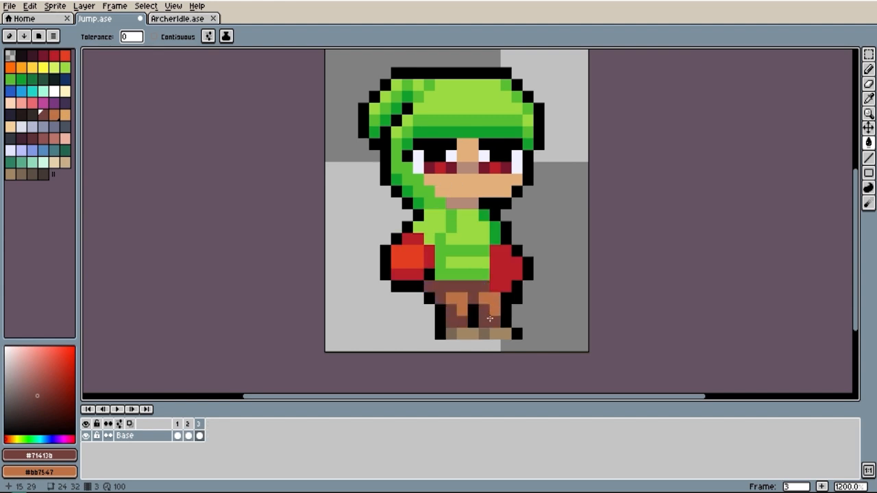
{"action": "key", "text": "Right"}
{"action": "key", "text": "Right"}
Recolour the gloves in all three frames with the eyes' reds #b4202a and #73172d, using contiguous Paint Bucket fills.
{"action": "scroll", "coordinate": [550, 266], "scroll_direction": "down", "scroll_amount": 1}
{"action": "scroll", "coordinate": [527, 161], "scroll_direction": "up", "scroll_amount": 1}
{"action": "left_click", "coordinate": [507, 220], "text": "alt"}
{"action": "right_click", "coordinate": [518, 220], "text": "alt"}
{"action": "key", "text": "ctrl+z"}
{"action": "left_click", "coordinate": [171, 37]}
{"action": "right_click", "coordinate": [480, 270]}
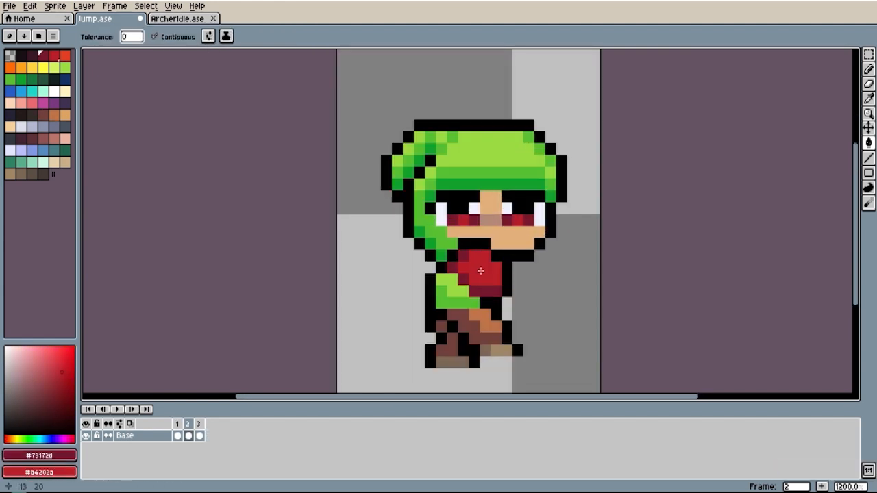
{"action": "key", "text": "Right"}
{"action": "left_click", "coordinate": [518, 315]}
{"action": "right_click", "coordinate": [419, 309]}
{"action": "key", "text": "Right"}
{"action": "left_click", "coordinate": [519, 326]}
{"action": "key", "text": "Right"}
{"action": "key", "text": "Right"}
Trim the gloves in frames 1 and 3 with tunic green (#59c135) on the inner edge and black (#000000) outline pixels.
{"action": "left_click", "coordinate": [493, 304], "text": "alt"}
{"action": "key", "text": "b"}
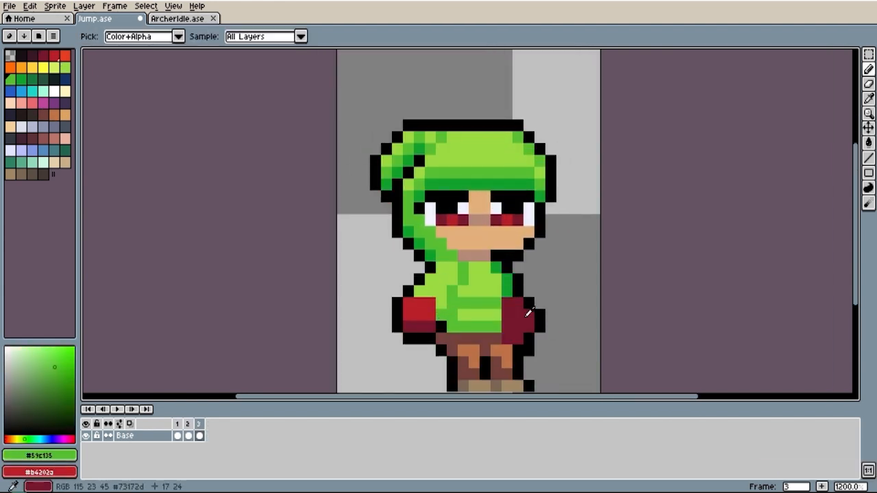
{"action": "left_click", "coordinate": [528, 304], "text": "alt"}
{"action": "left_click", "coordinate": [528, 313]}
{"action": "key", "text": "Right"}
{"action": "left_click", "coordinate": [528, 335]}
{"action": "left_click", "coordinate": [428, 291], "text": "alt"}
{"action": "key", "text": "Right"}
{"action": "left_click", "coordinate": [505, 286], "text": "alt"}
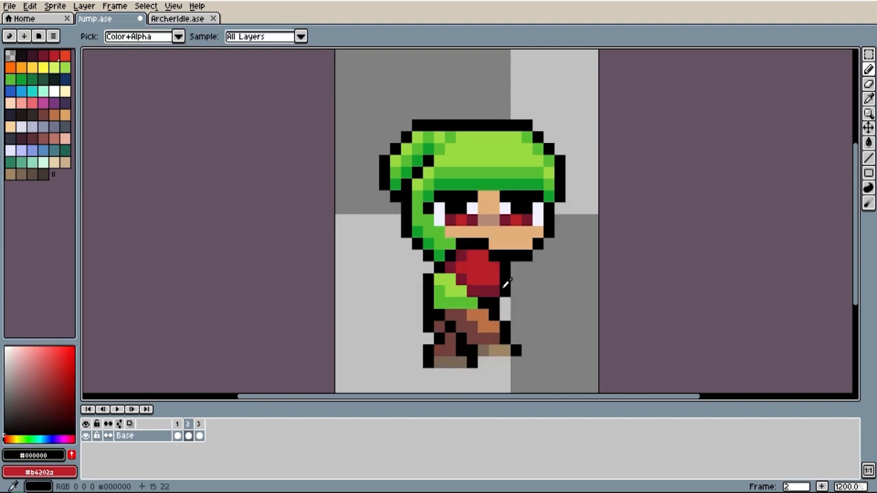
Add white (#f1f2ff) pixels to the tips of the gloves in frames 2 and 3 with the Pencil.
{"action": "key", "text": "e"}
{"action": "left_click", "coordinate": [484, 274], "text": "alt"}
{"action": "key", "text": "b"}
{"action": "scroll", "coordinate": [528, 247], "scroll_direction": "down", "scroll_amount": 1}
{"action": "key", "text": "Right"}
{"action": "left_click", "coordinate": [462, 223], "text": "alt"}
{"action": "left_click", "coordinate": [454, 291]}
{"action": "right_click", "coordinate": [440, 299], "text": "alt"}
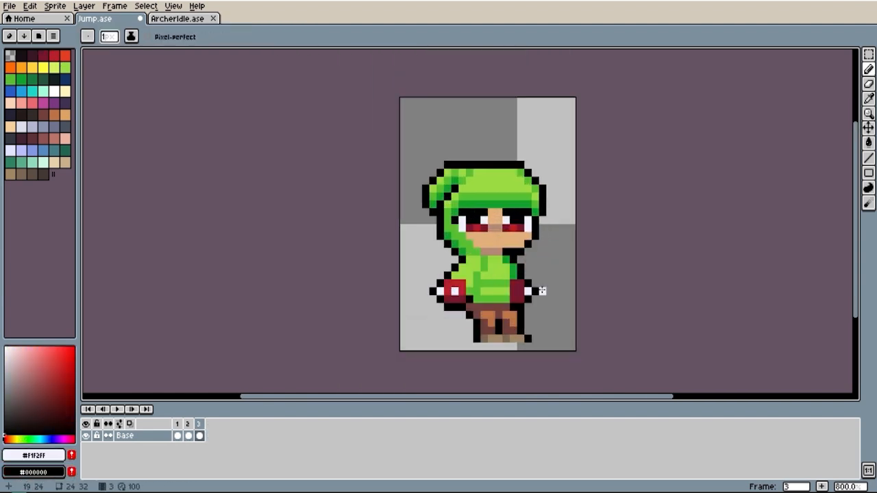
{"action": "key", "text": "Left"}
{"action": "scroll", "coordinate": [548, 254], "scroll_direction": "down", "scroll_amount": 1}
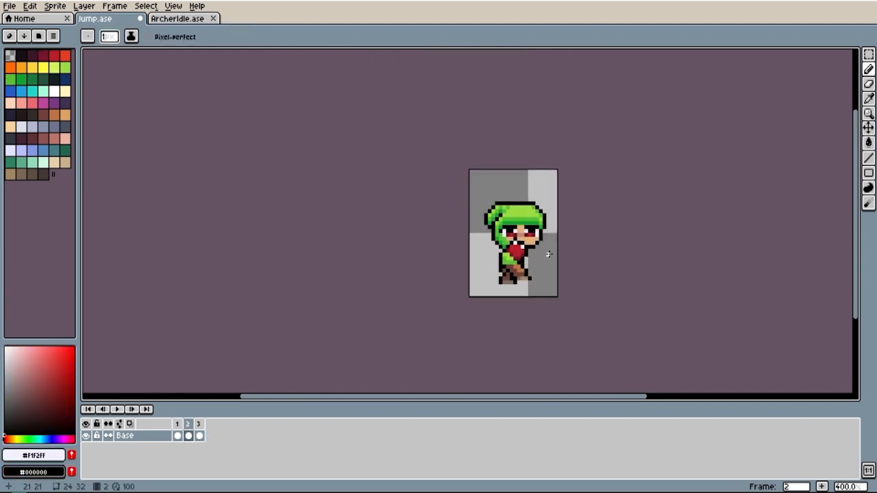
Insert two duplicates of frame 1 to extend the animation to five frames.
{"action": "left_click_drag", "start_coordinate": [549, 254], "coordinate": [520, 235]}
{"action": "key", "text": "Left"}
{"action": "key", "text": "alt+n"}
{"action": "key", "text": "alt+n"}
Move the tucked character in frame 4 up by 4 pixels and play back the jump animation.
{"action": "left_click", "coordinate": [199, 425]}
{"action": "key", "text": "m"}
{"action": "key", "text": "Right"}
{"action": "left_click_drag", "start_coordinate": [411, 172], "coordinate": [548, 294]}
{"action": "key", "text": "Up"}
{"action": "key", "text": "Up"}
{"action": "key", "text": "Up"}
{"action": "key", "text": "Up"}
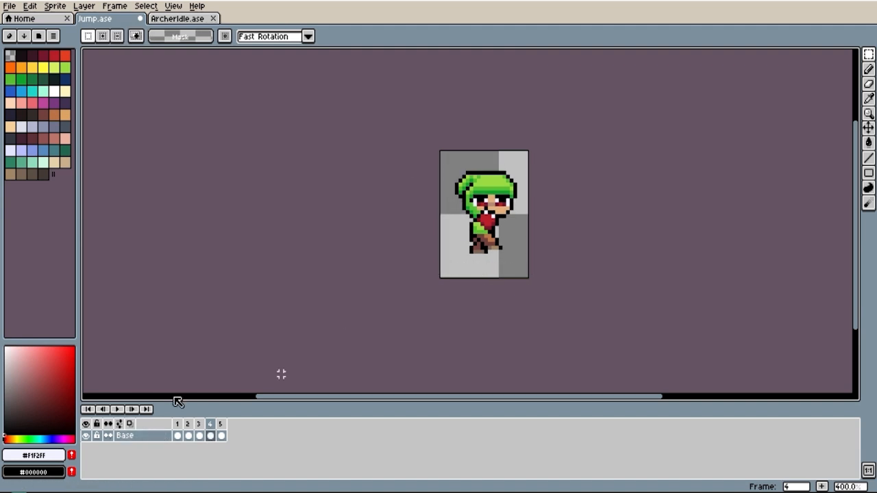
{"action": "scroll", "coordinate": [502, 221], "scroll_direction": "up", "scroll_amount": 2}
{"action": "left_click", "coordinate": [117, 410]}
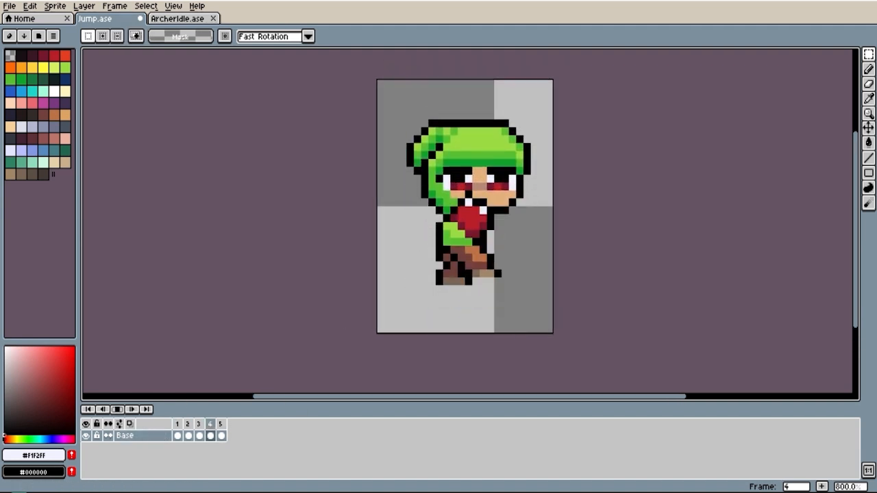